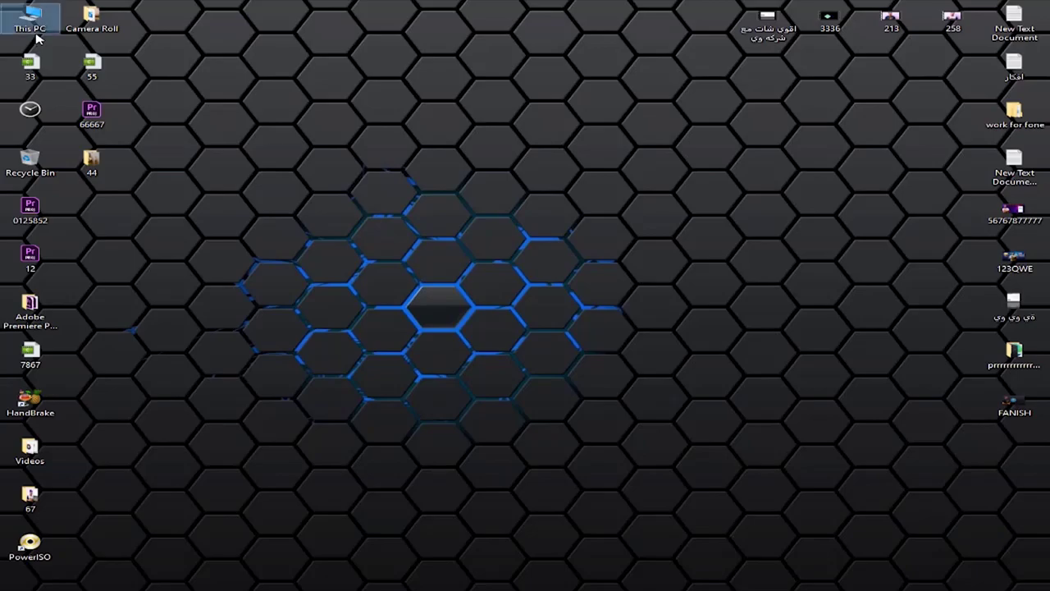
In This PC, examine the general properties of USB Drive (G:), including its used space and capacity, and close them.
left_click(386, 11)
left_click_drag(557, 281, 191, 215)
left_click(234, 270)
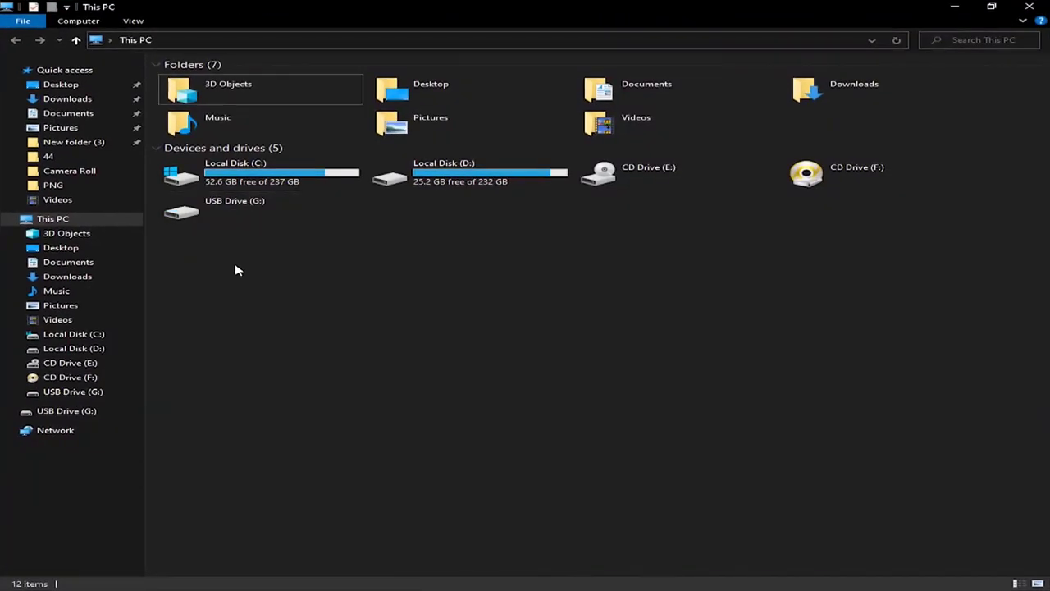
right_click(238, 207)
left_click(287, 507)
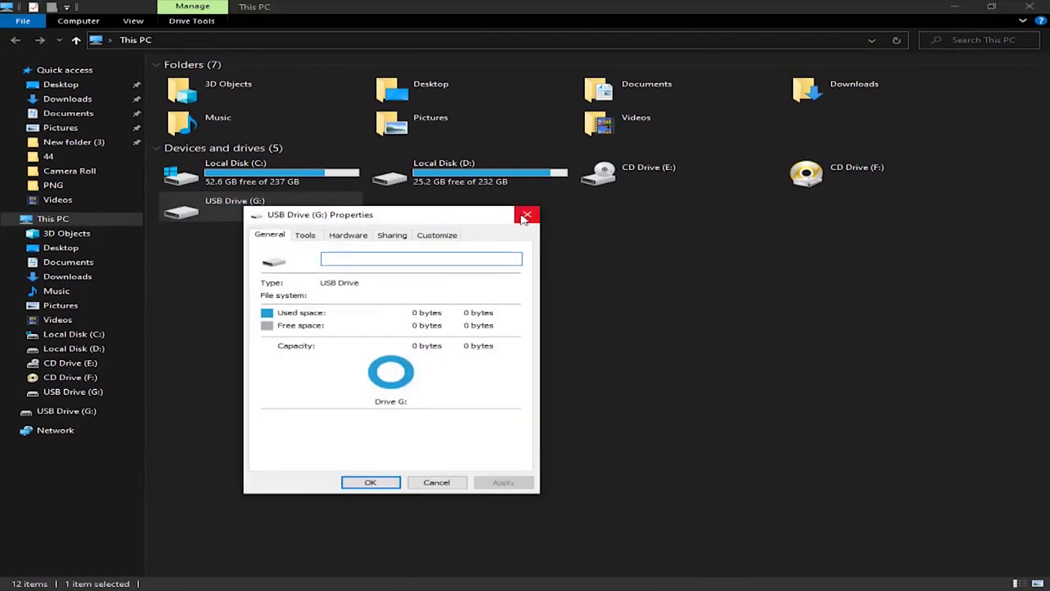
left_click(527, 214)
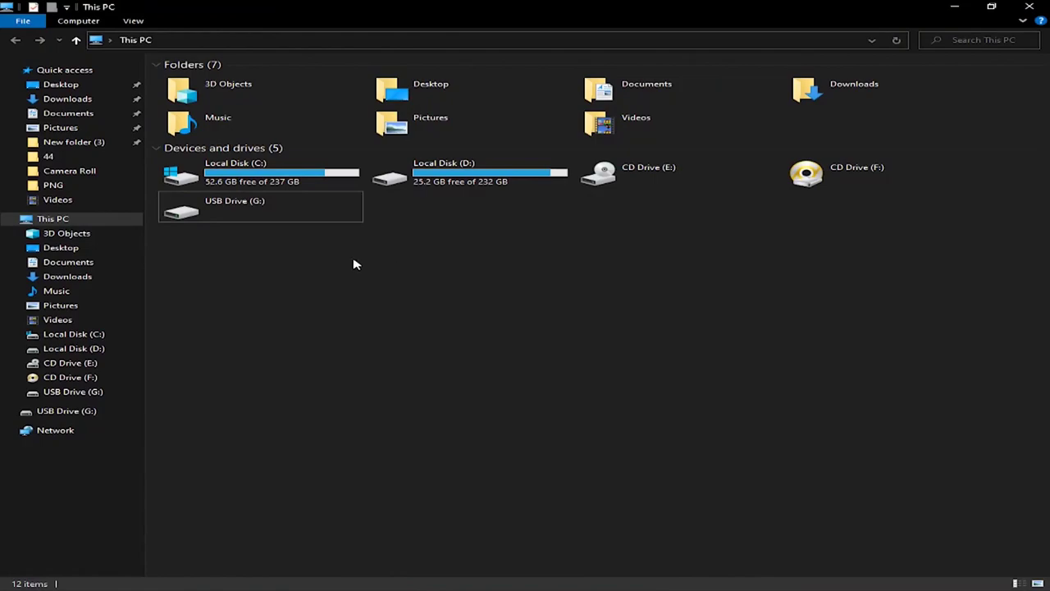
Deselect the USB drive, minimize This PC and refresh the desktop.
left_click(263, 220)
left_click(449, 262)
left_click(954, 6)
right_click(579, 142)
left_click(626, 181)
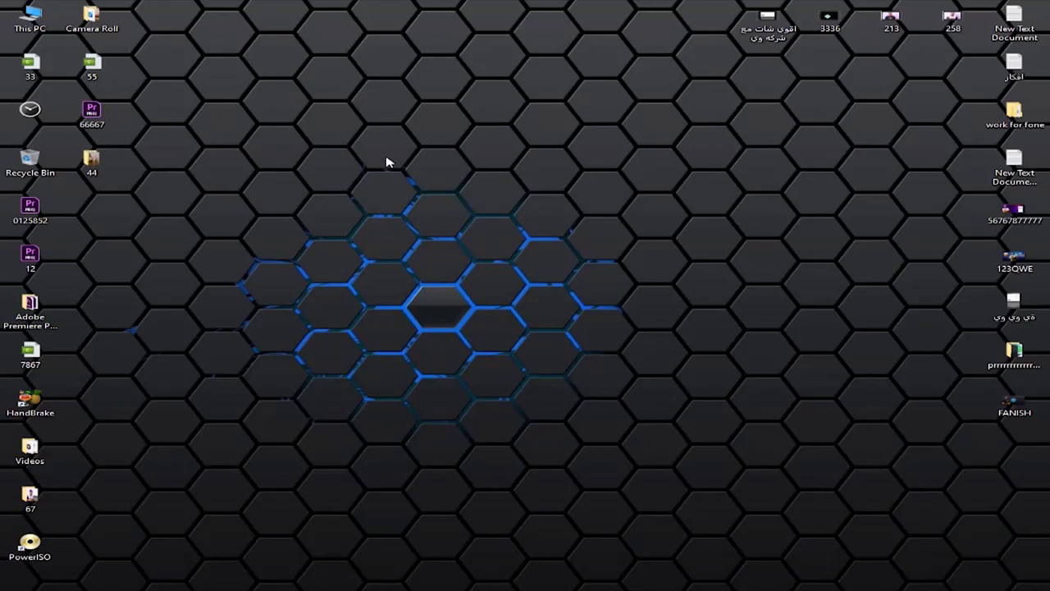
Reopen This PC maximized and display the hardware details in the properties of USB Drive (G:).
double_click(46, 28)
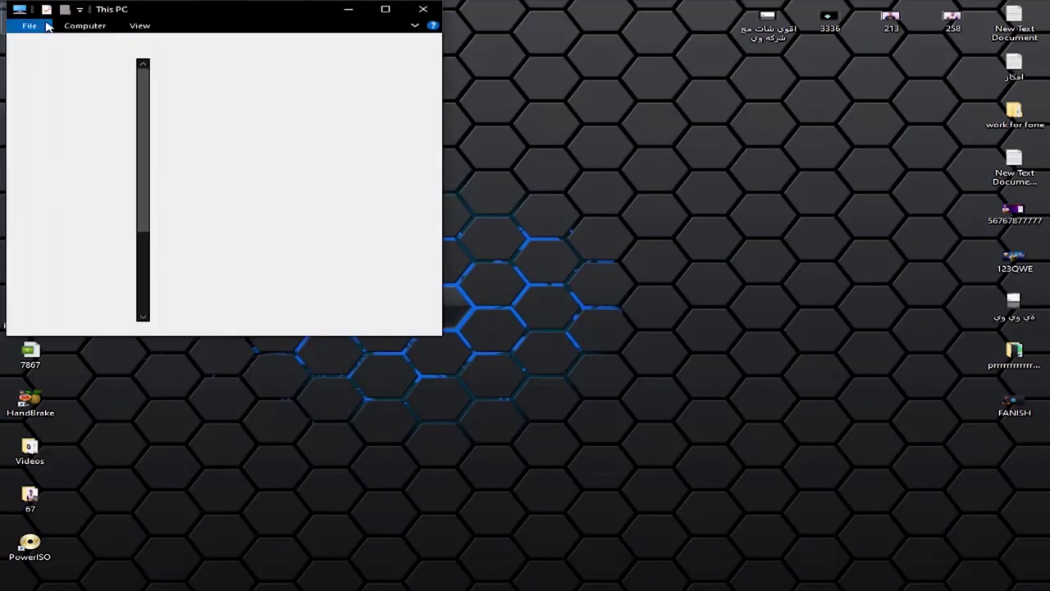
left_click(385, 9)
left_click(220, 215)
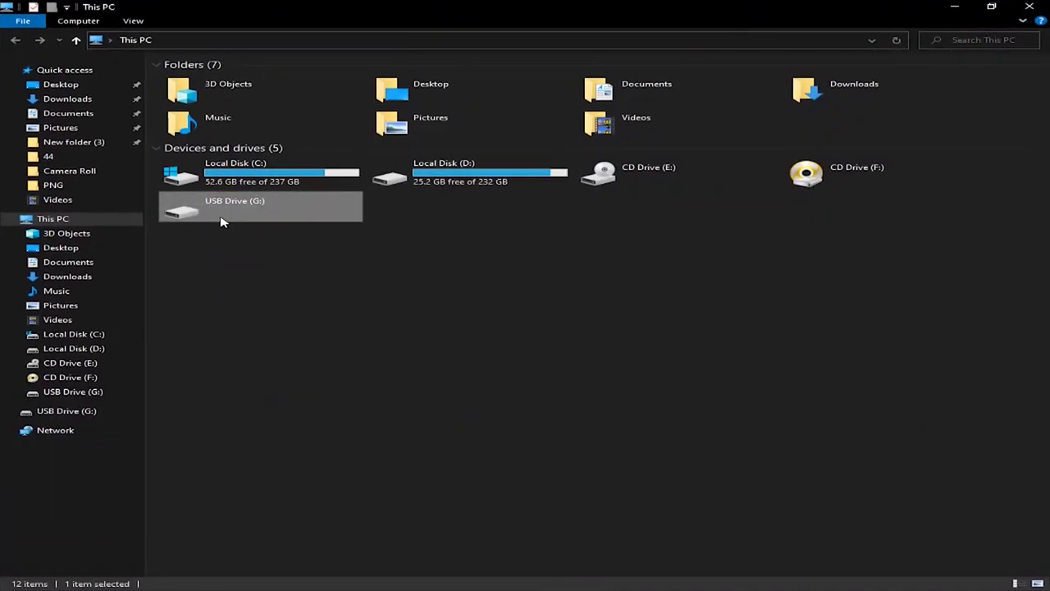
right_click(220, 221)
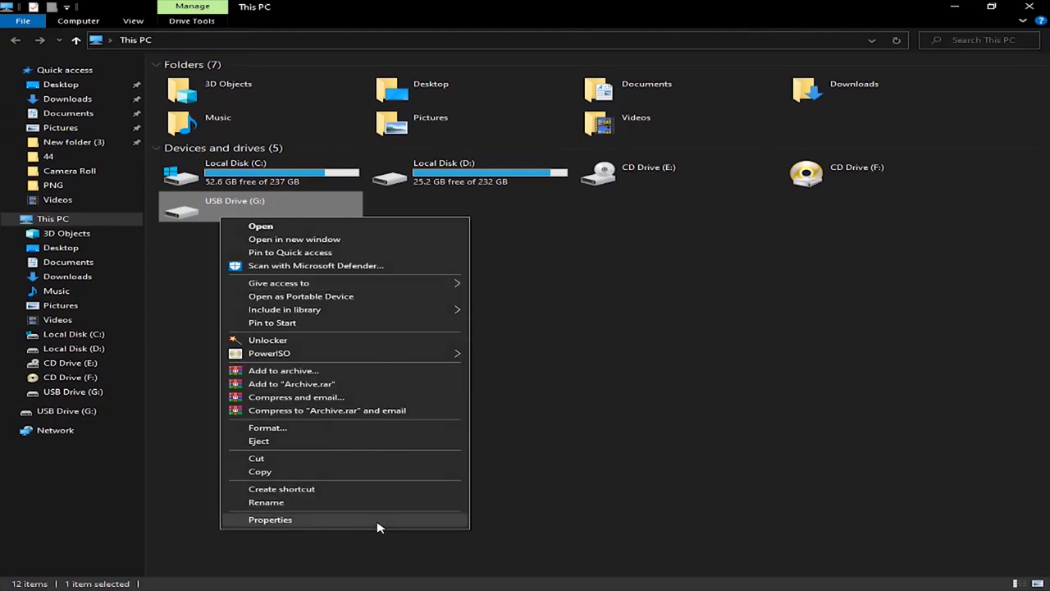
left_click(378, 527)
left_click_drag(412, 222, 667, 160)
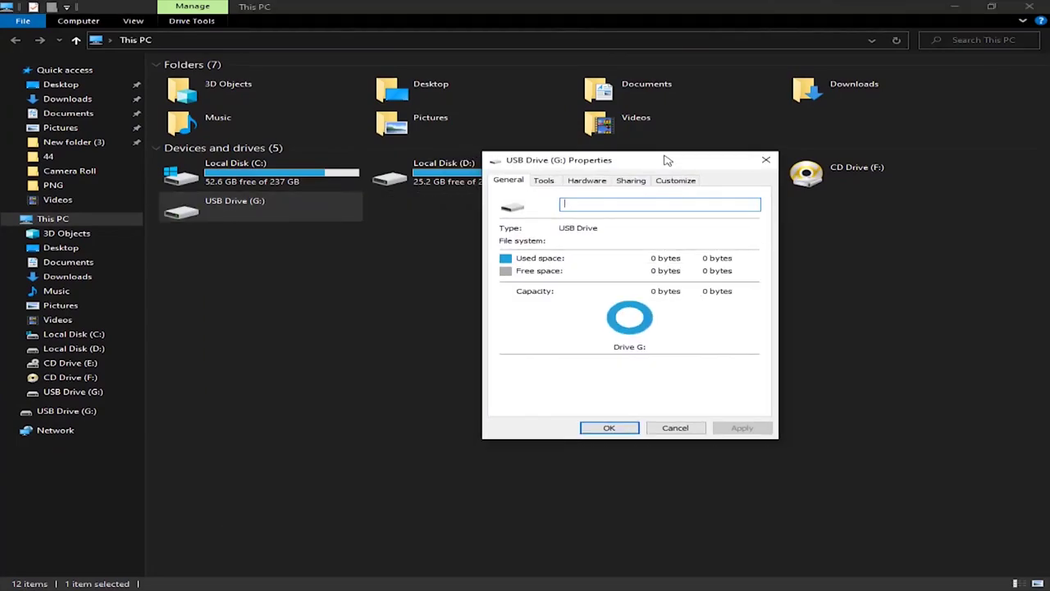
left_click(589, 182)
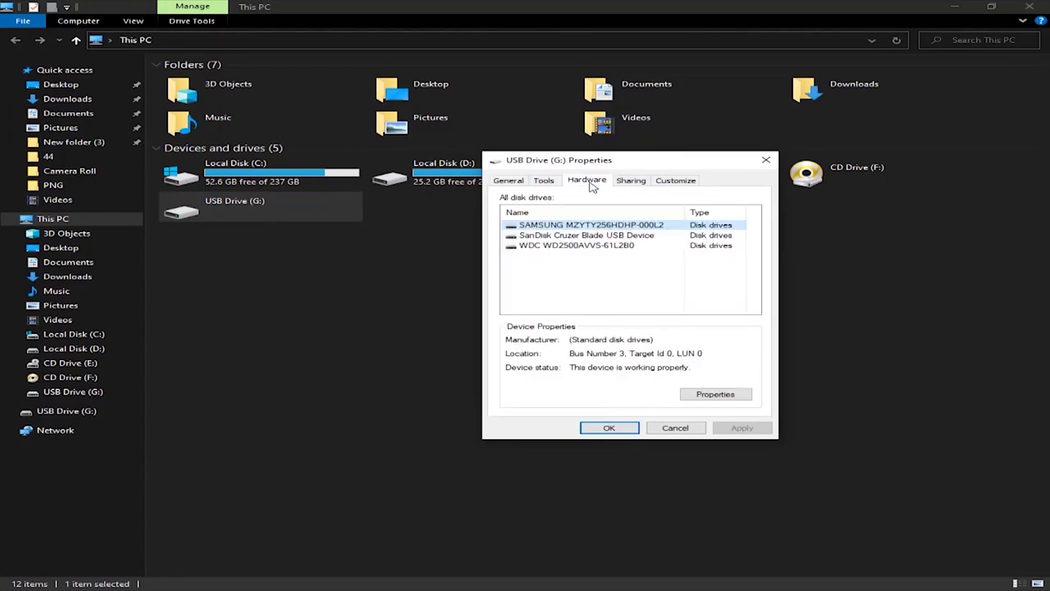
Run error checking on USB Drive (G:) and open the offered format settings for the drive.
left_click(543, 182)
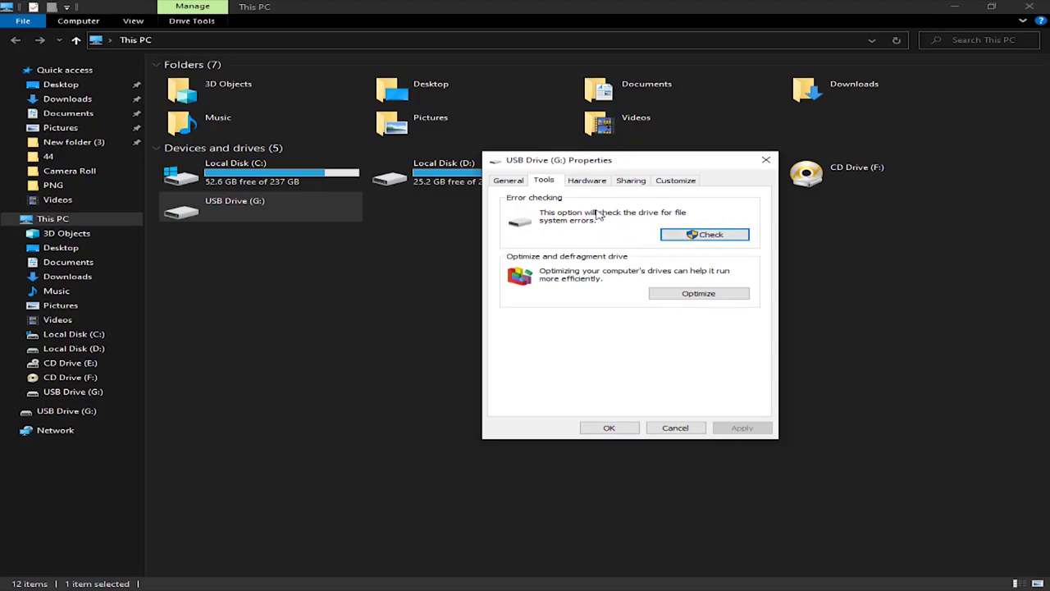
left_click(672, 235)
left_click(613, 303)
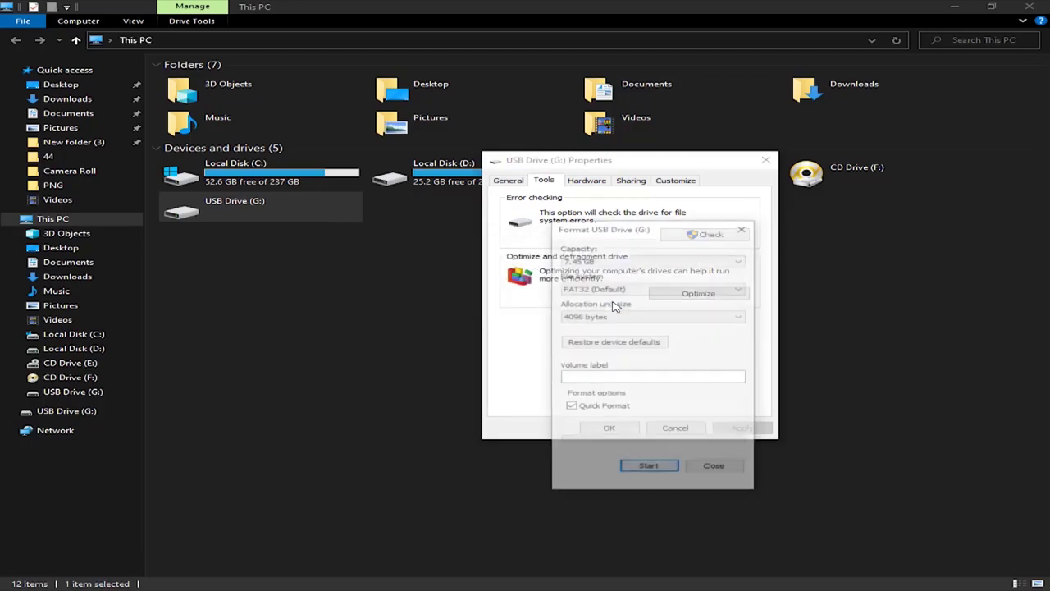
left_click_drag(651, 231, 631, 199)
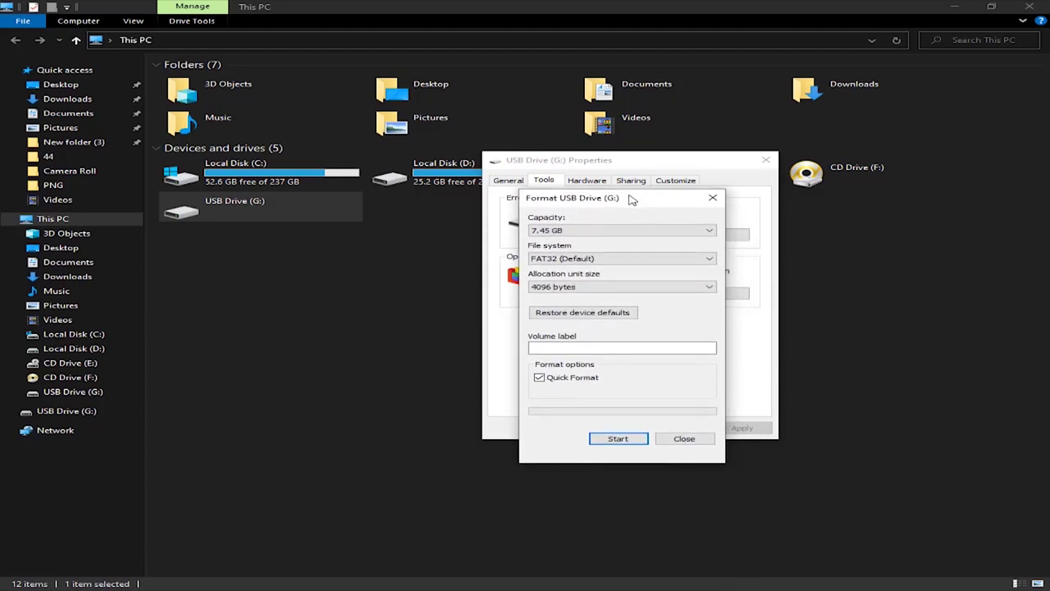
Minimize This PC, restore the device defaults and quick-format USB Drive (G:) as FAT32 with the default allocation size.
left_click(953, 6)
left_click(581, 316)
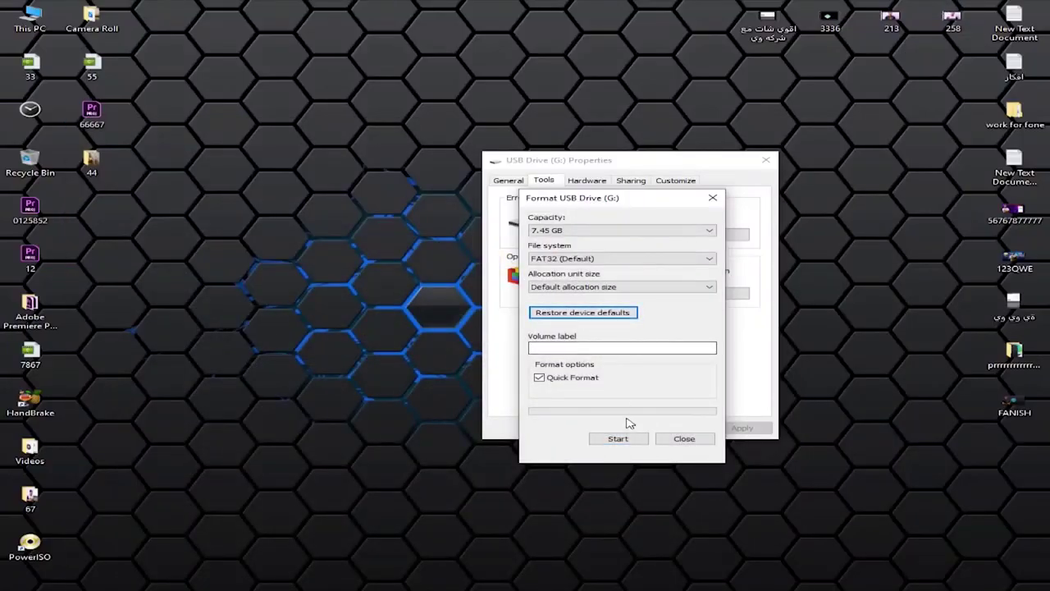
left_click_drag(628, 204, 426, 167)
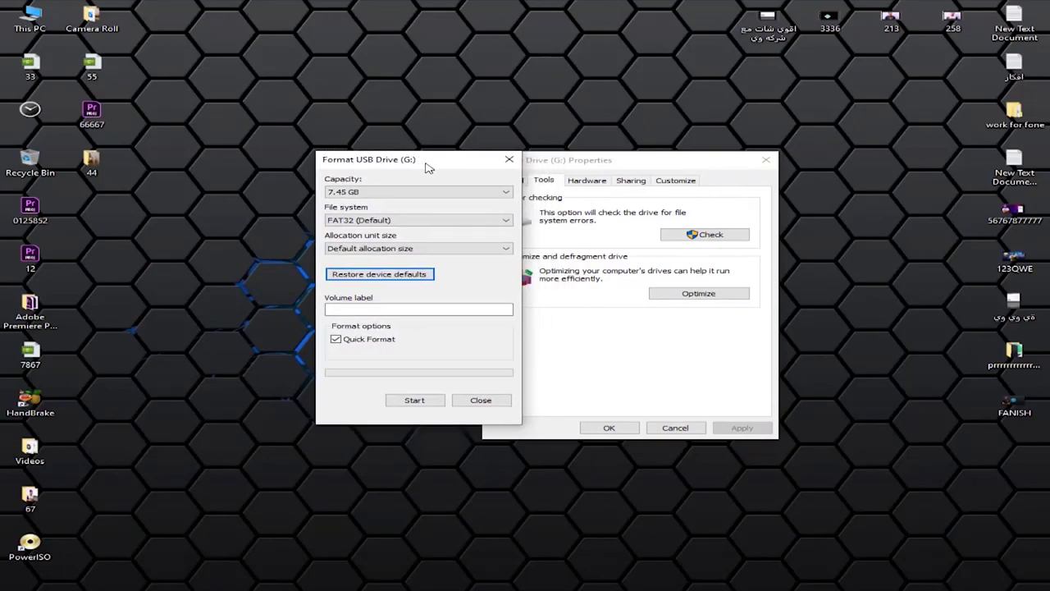
left_click(414, 399)
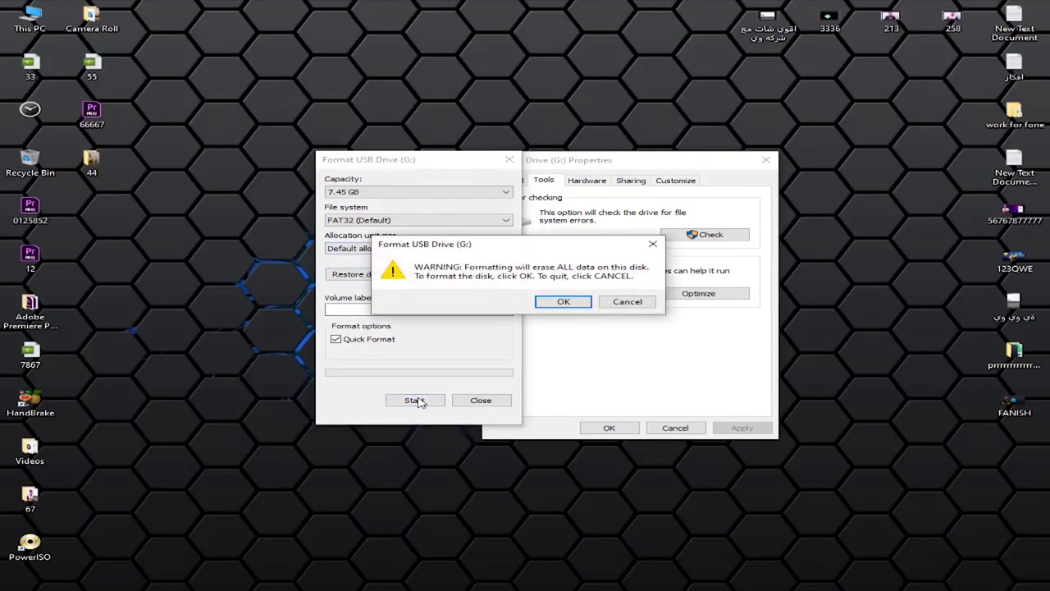
left_click(563, 302)
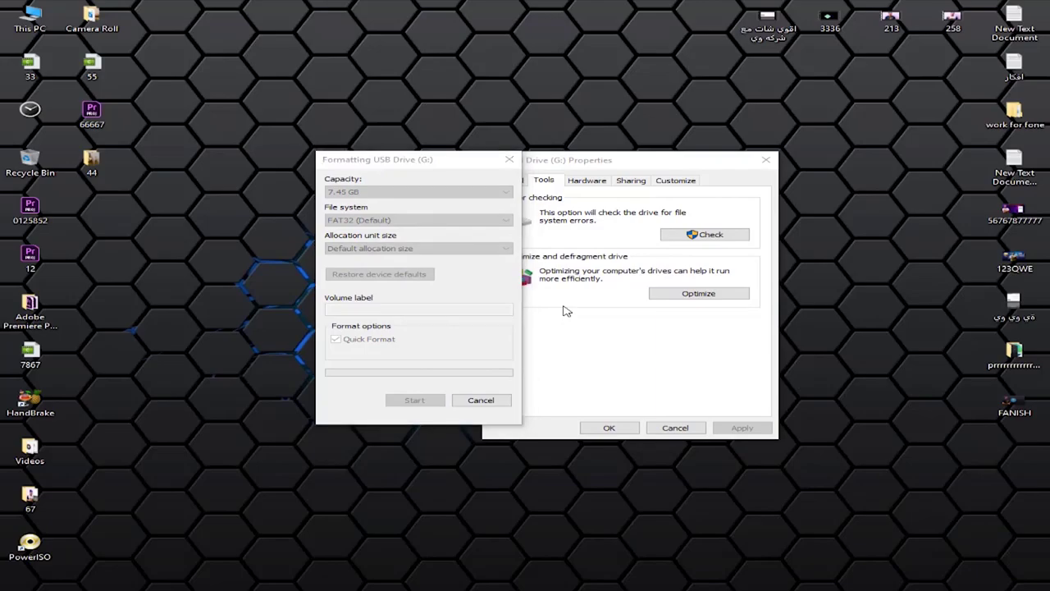
left_click(625, 299)
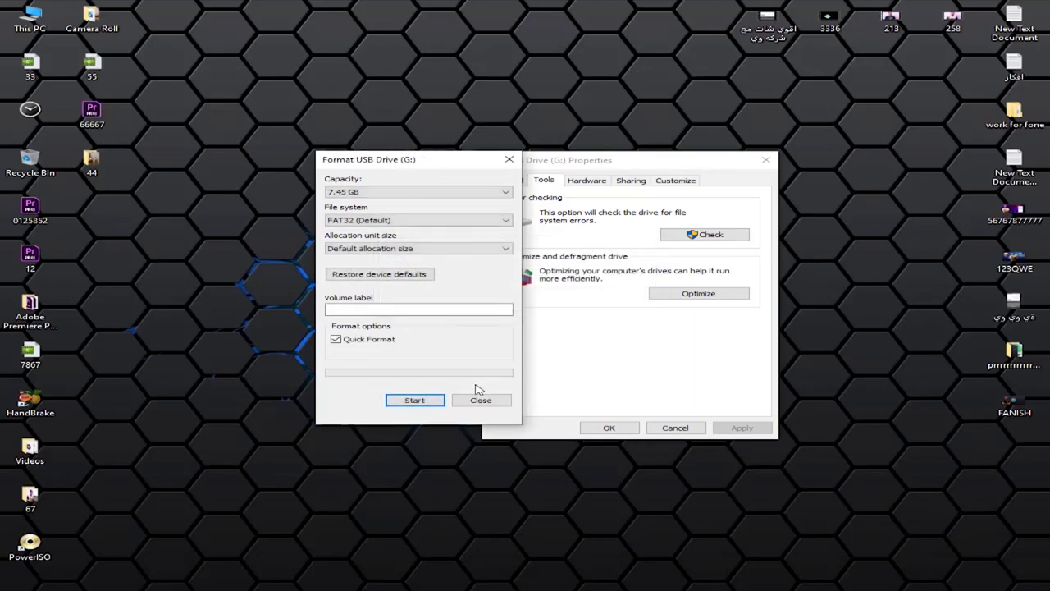
left_click(480, 400)
Open This PC and examine the free space of the formatted USB Drive (G:).
double_click(30, 18)
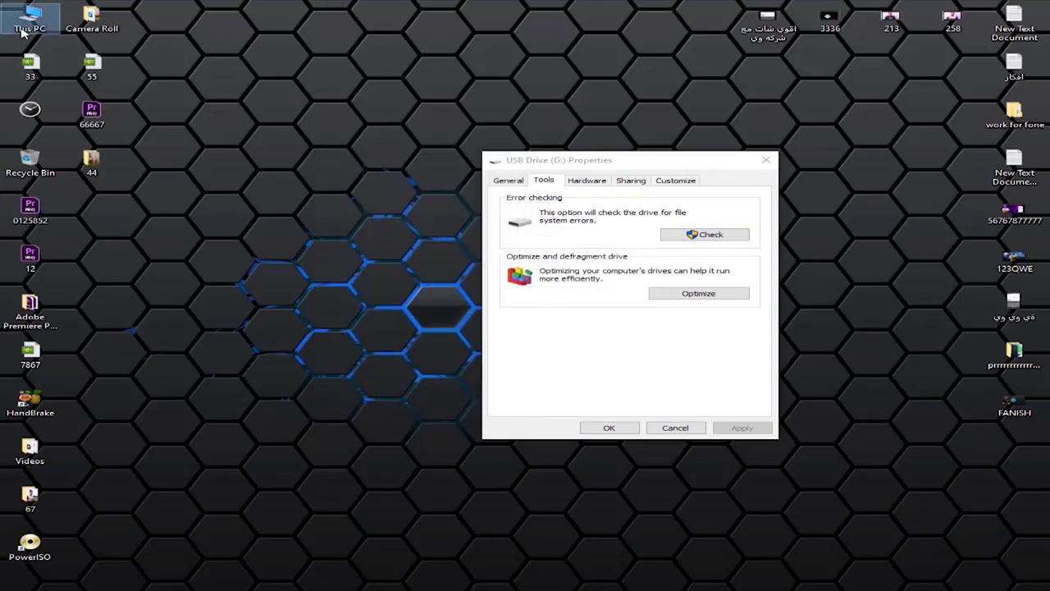
scroll(312, 287, "down", 3)
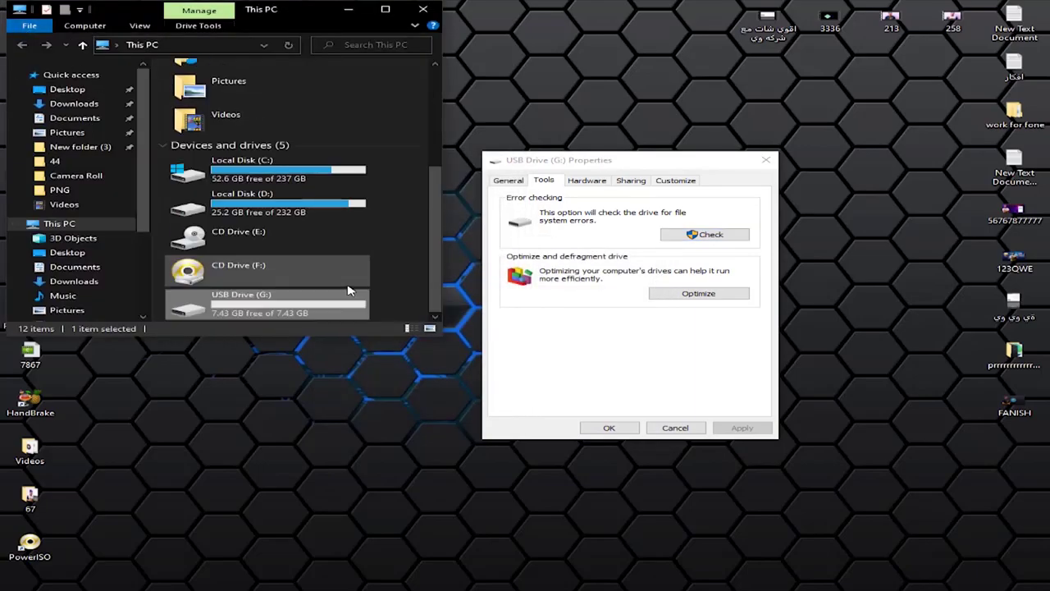
left_click(413, 293)
left_click(365, 305)
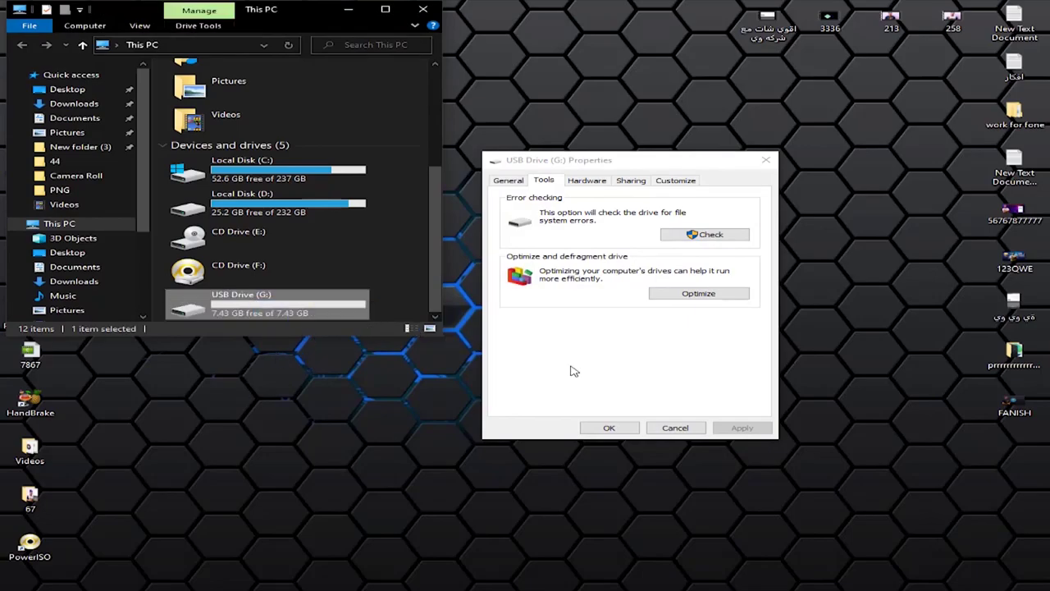
Scan and repair USB Drive (G:) with error checking, and close the scan result and the drive's properties.
left_click(607, 345)
left_click(688, 235)
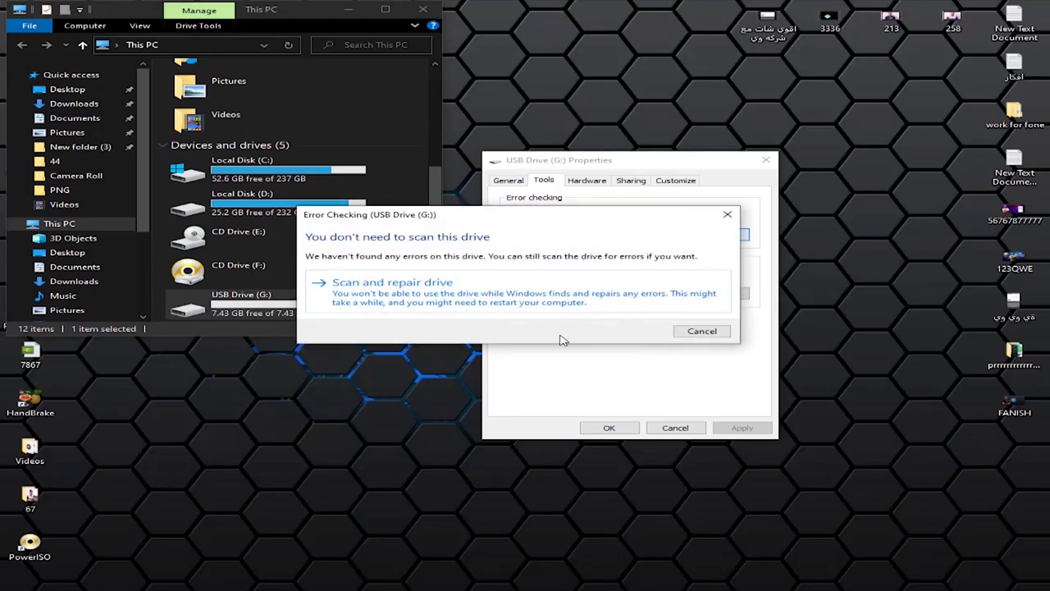
left_click(415, 308)
left_click_drag(451, 222, 619, 233)
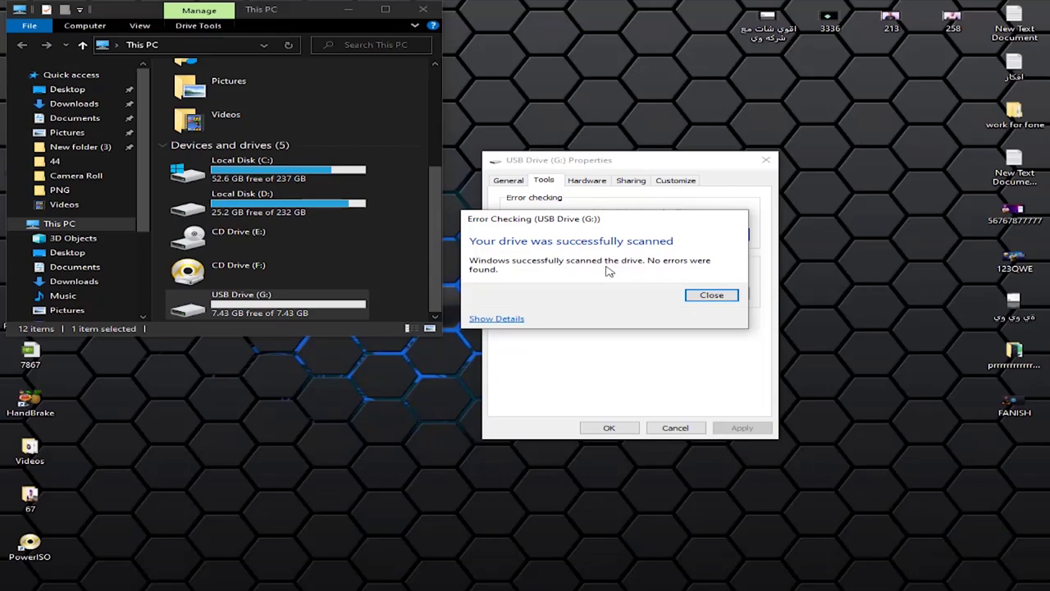
left_click(628, 206)
left_click_drag(629, 218, 653, 229)
left_click(535, 261)
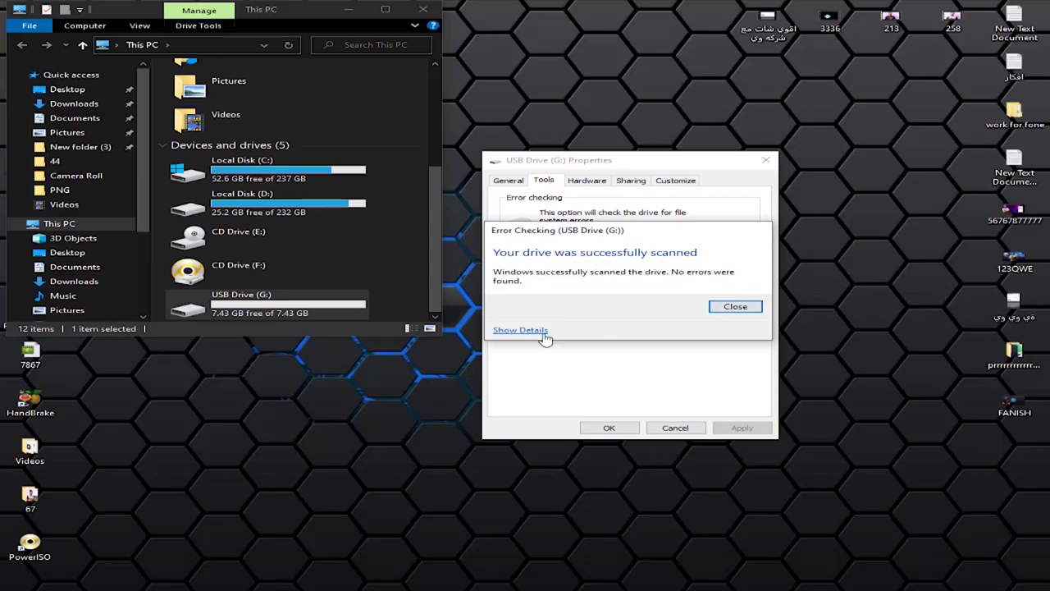
left_click(734, 307)
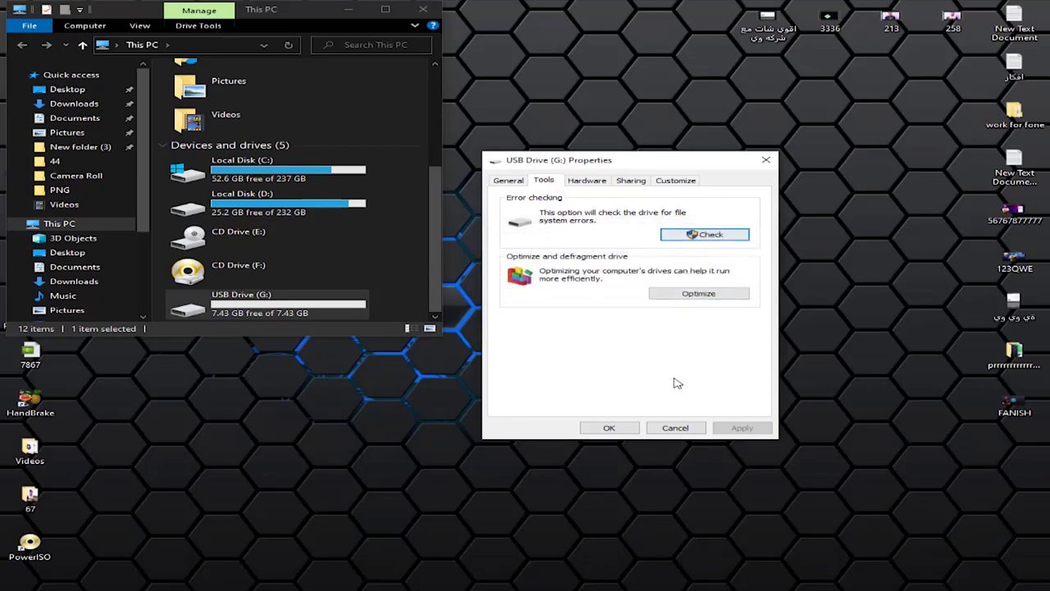
left_click(675, 427)
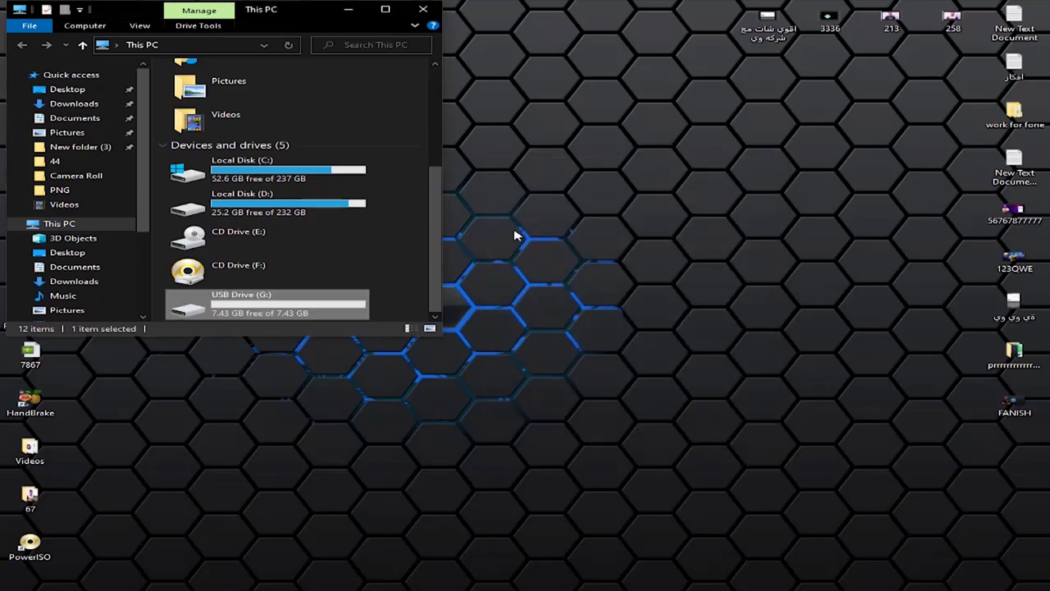
Maximize This PC and check USB Drive (G:) among the devices and drives.
left_click(378, 116)
key("super+Up")
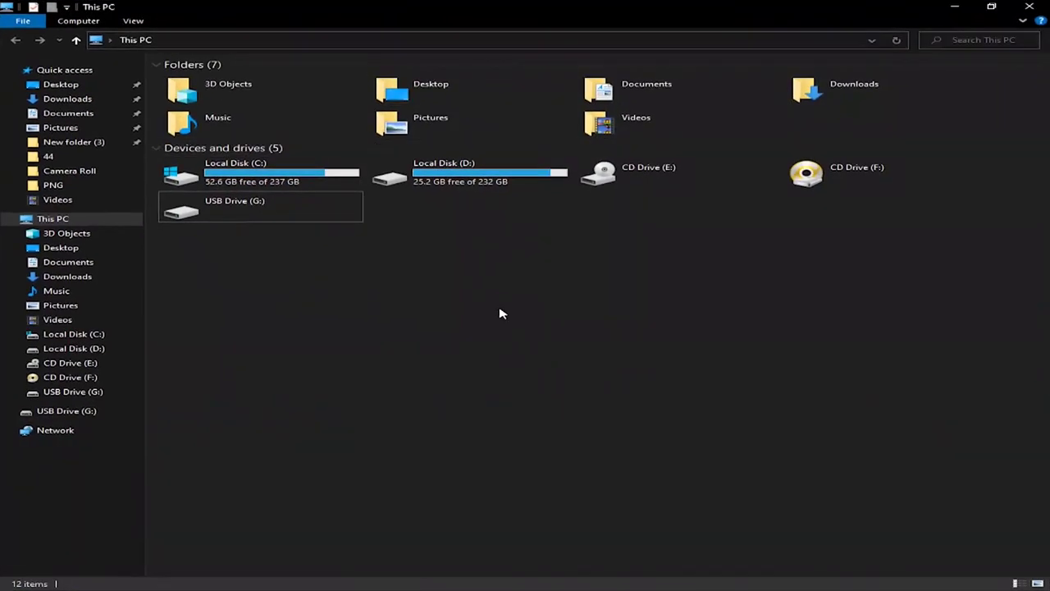
left_click_drag(495, 347, 242, 210)
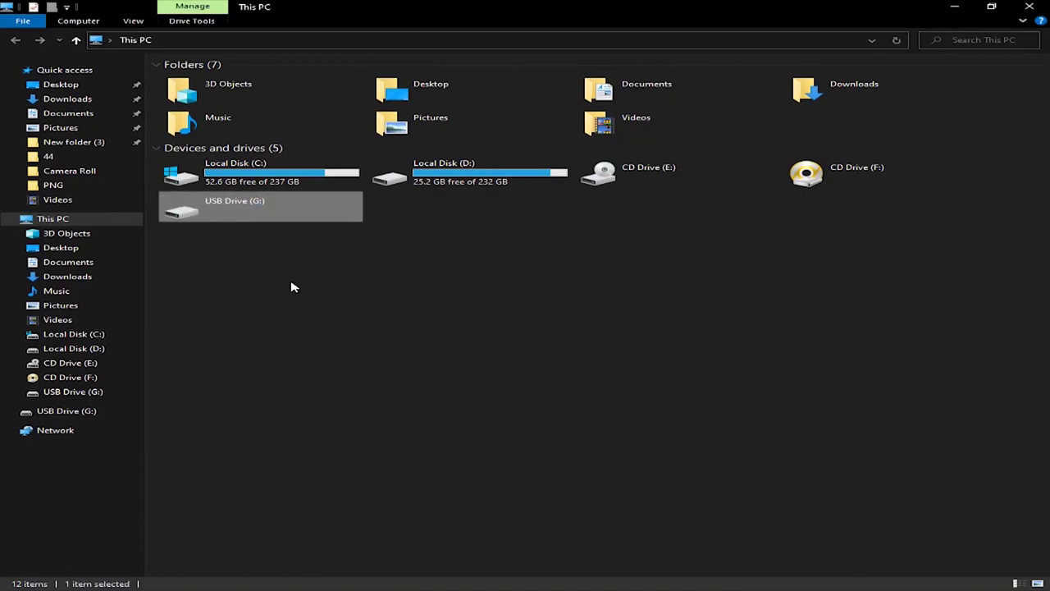
left_click(283, 272)
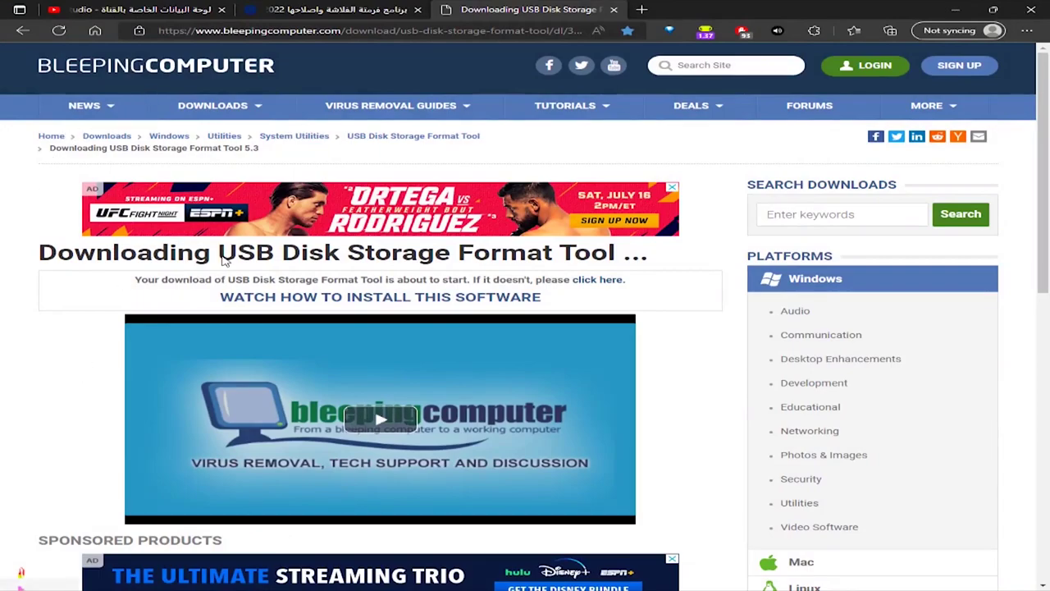
On the BleepingComputer download page, highlight the name USB Disk Storage Format Tool and minimize the browser.
left_click_drag(218, 253, 644, 254)
left_click(673, 234)
left_click(730, 233)
left_click(955, 9)
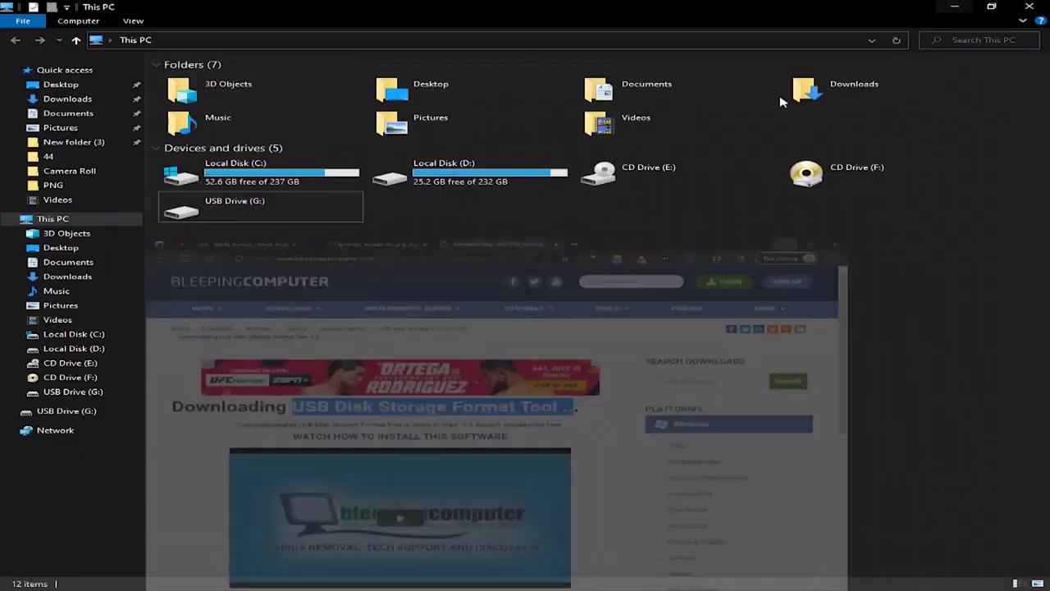
Place the USBFormatToolSetup file from the Downloads folder on the desktop and put the folder window away.
left_click(500, 98)
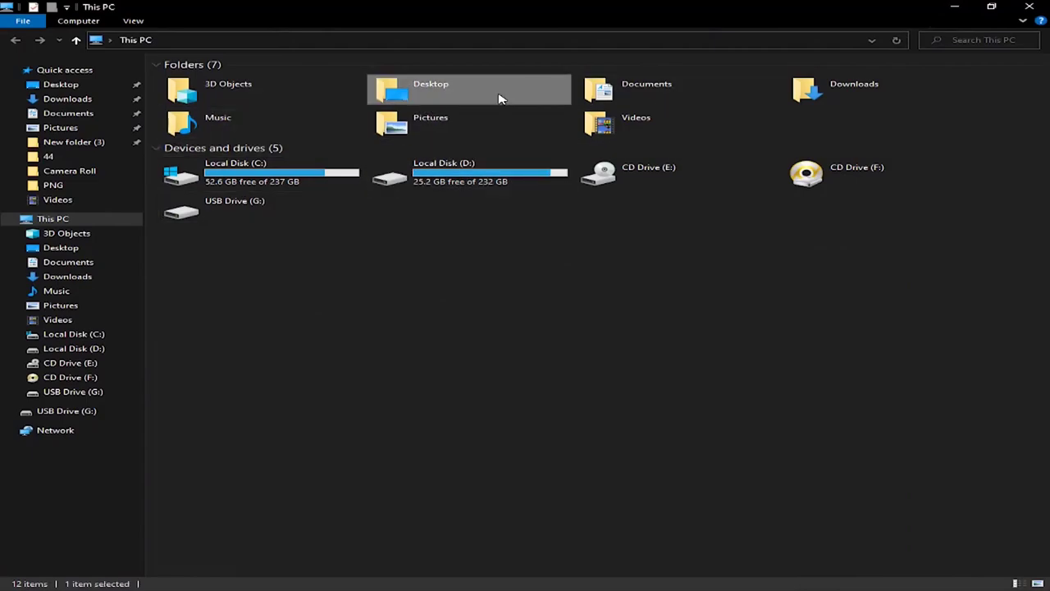
double_click(500, 98)
left_click(66, 102)
left_click(209, 113)
left_click_drag(410, 7, 672, 137)
left_click_drag(702, 238, 449, 234)
left_click(919, 138)
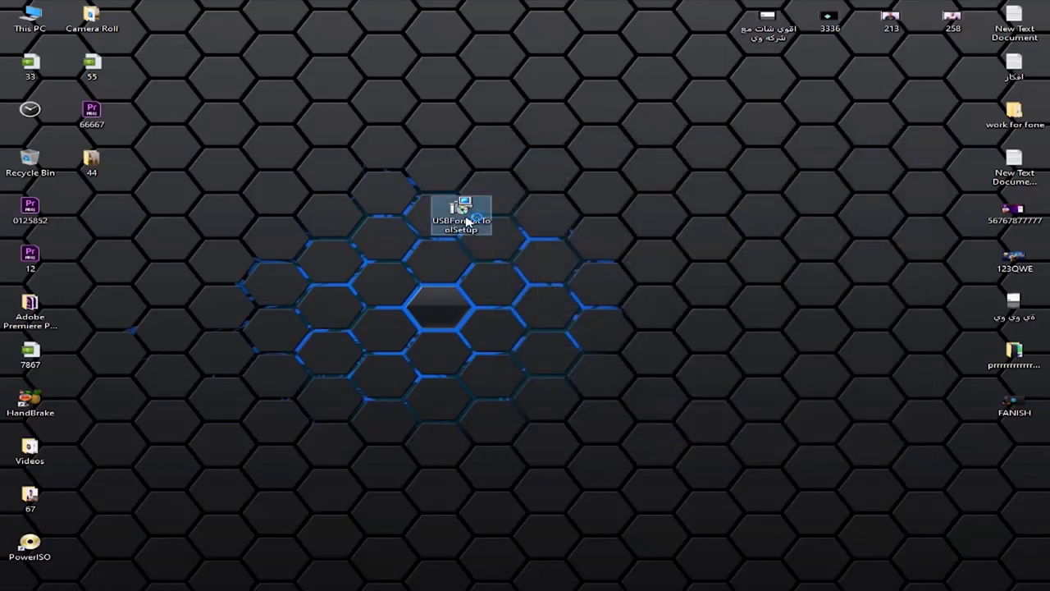
Run USBFormatToolSetup, install USB Disk Storage Format Tool 5.3 with the default setup options, and finish with launching the tool enabled.
double_click(466, 228)
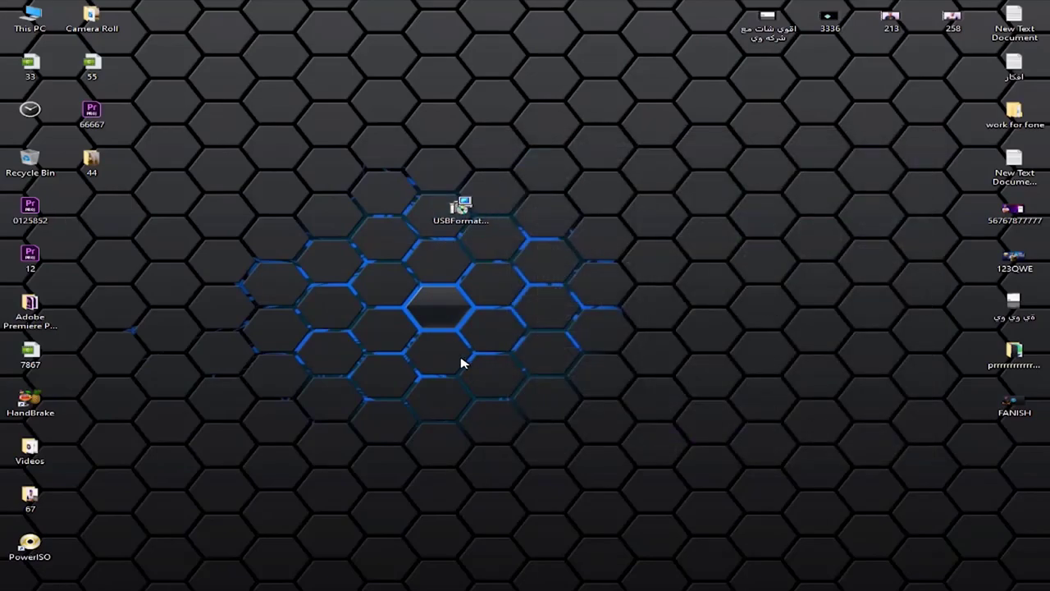
left_click(628, 399)
left_click(628, 399)
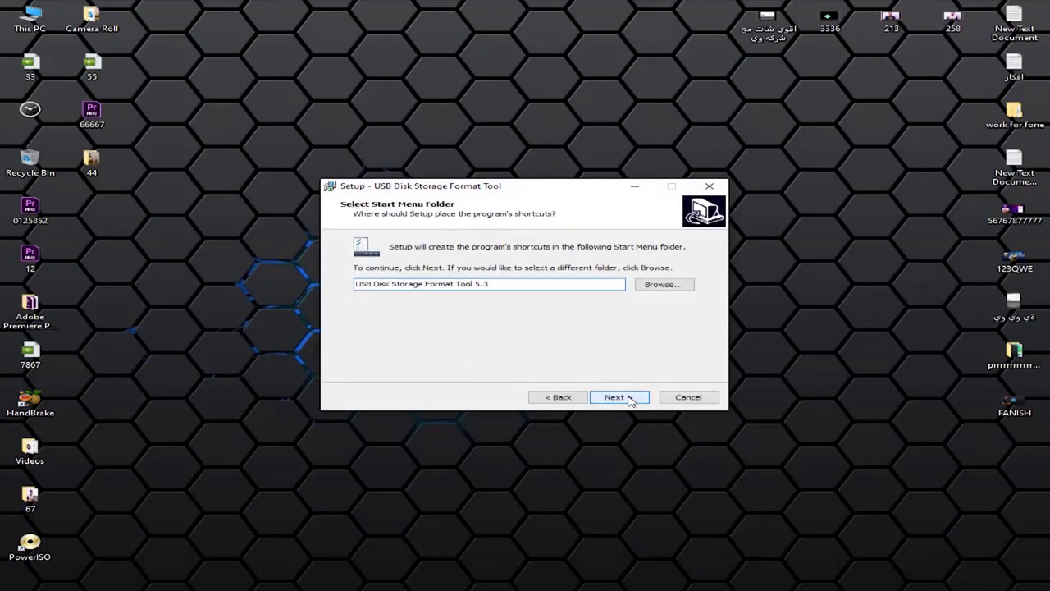
left_click(628, 398)
left_click(629, 398)
left_click(628, 398)
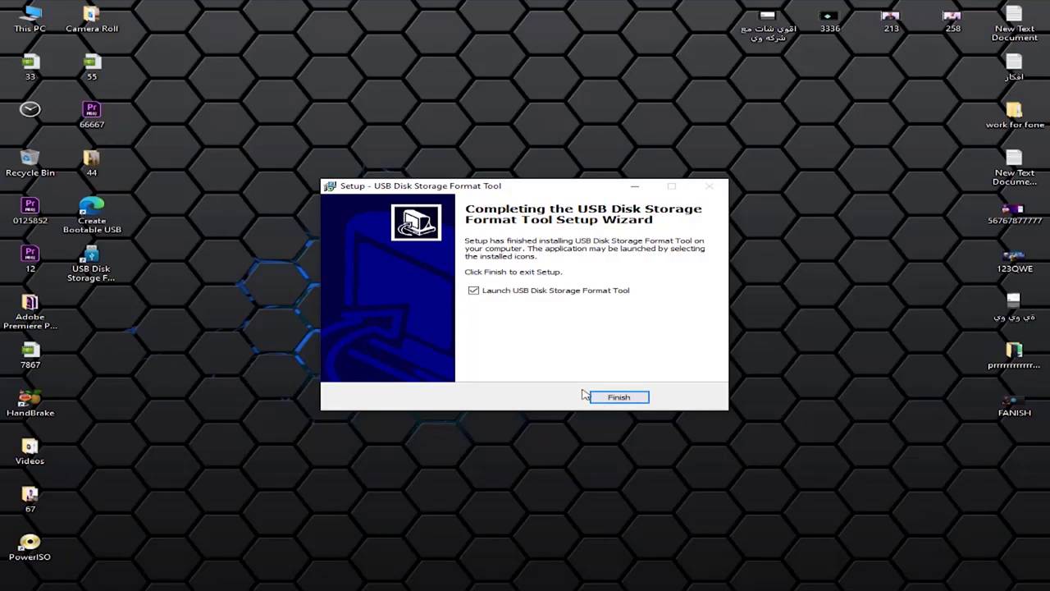
left_click(616, 399)
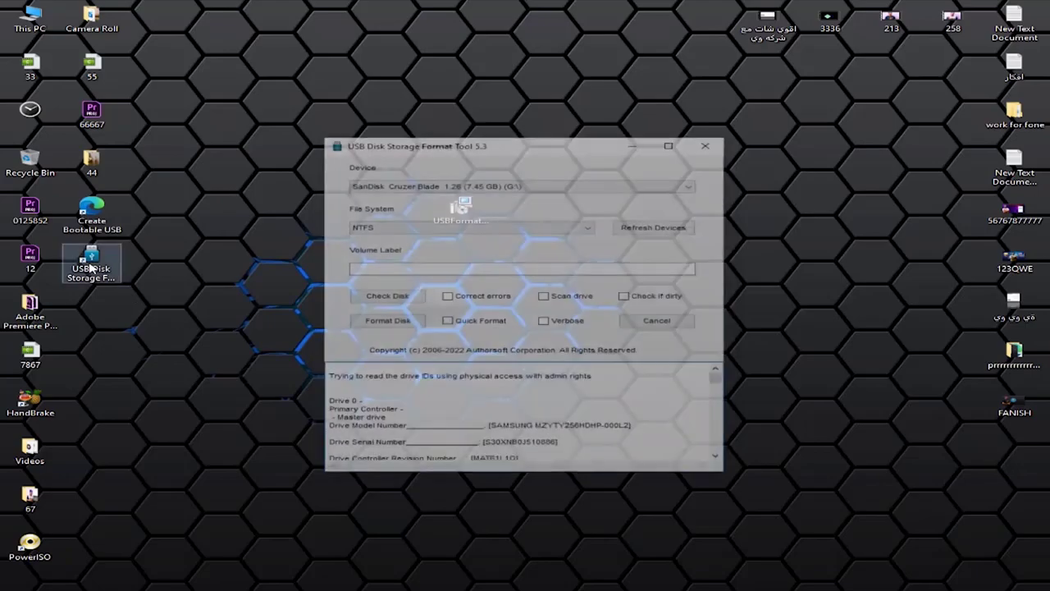
Set up the SanDisk Cruzer Blade (G:) with NTFS, volume label eng, Correct errors, Scan drive, Check if dirty and Quick Format.
left_click(598, 182)
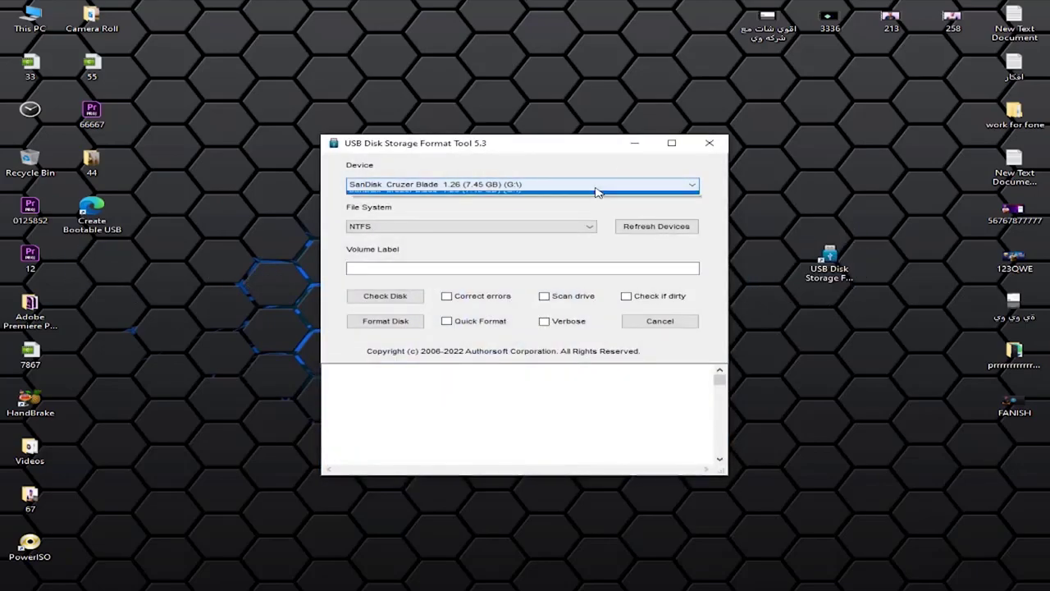
left_click(538, 197)
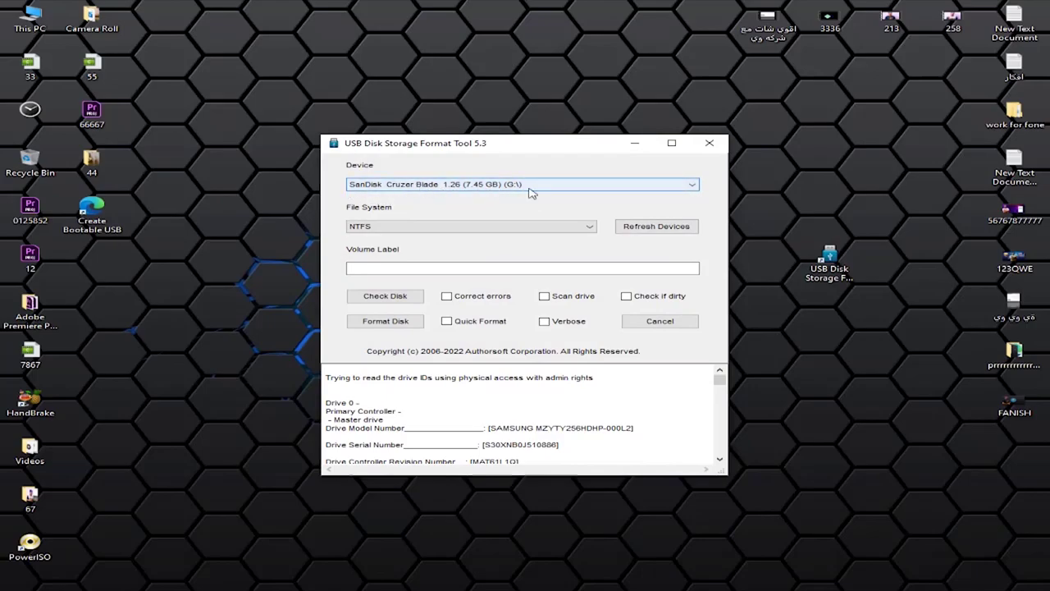
left_click(589, 226)
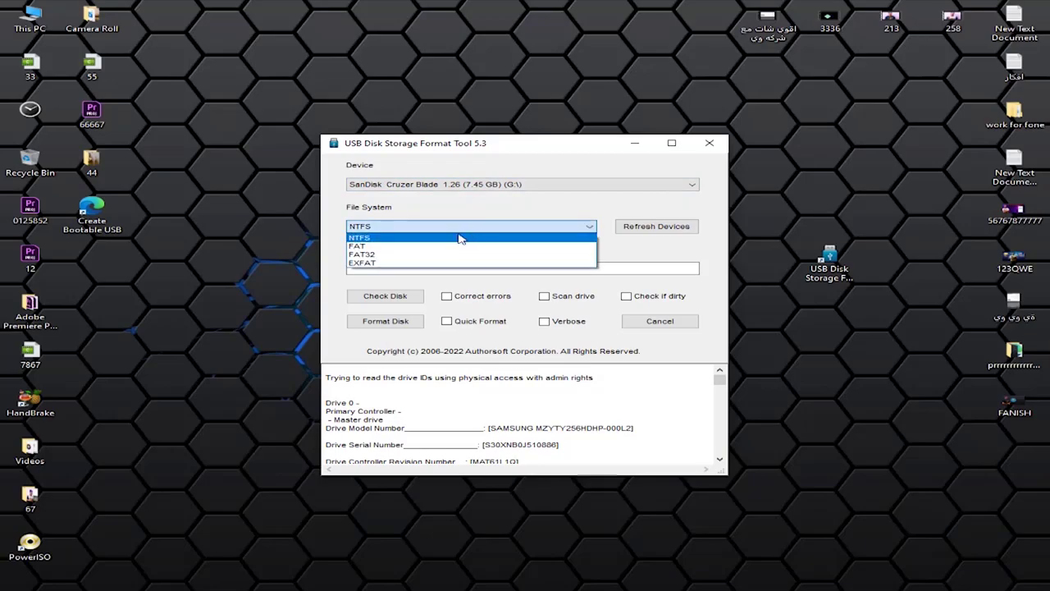
left_click(422, 242)
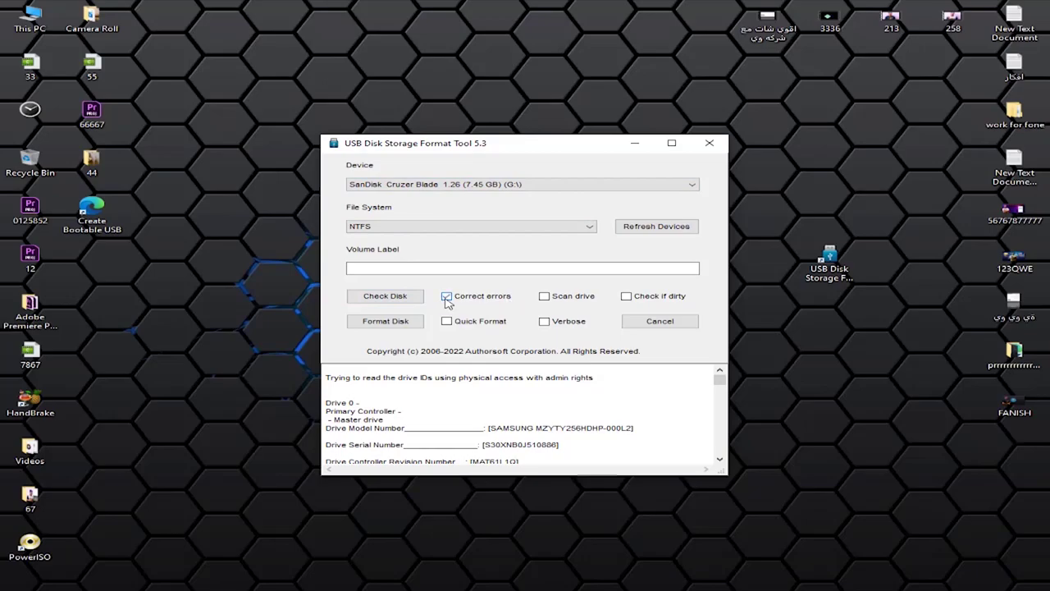
left_click(630, 301)
left_click(437, 267)
left_click(549, 229)
left_click(465, 235)
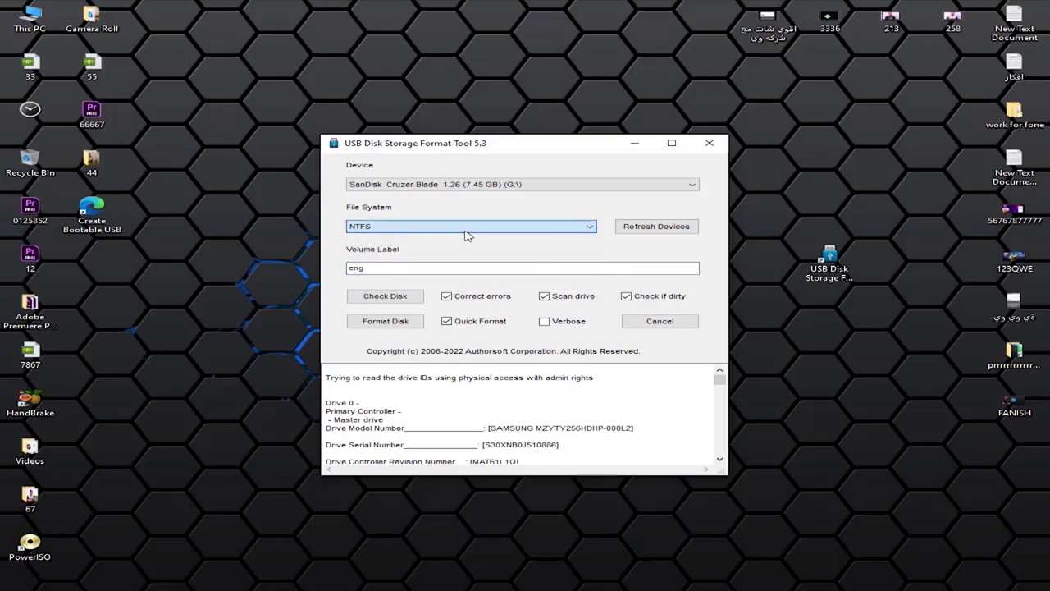
Try to run Check Disk on drive G: with the chosen error-correction and scan options.
left_click(392, 323)
left_click(393, 298)
left_click(392, 298)
left_click(393, 298)
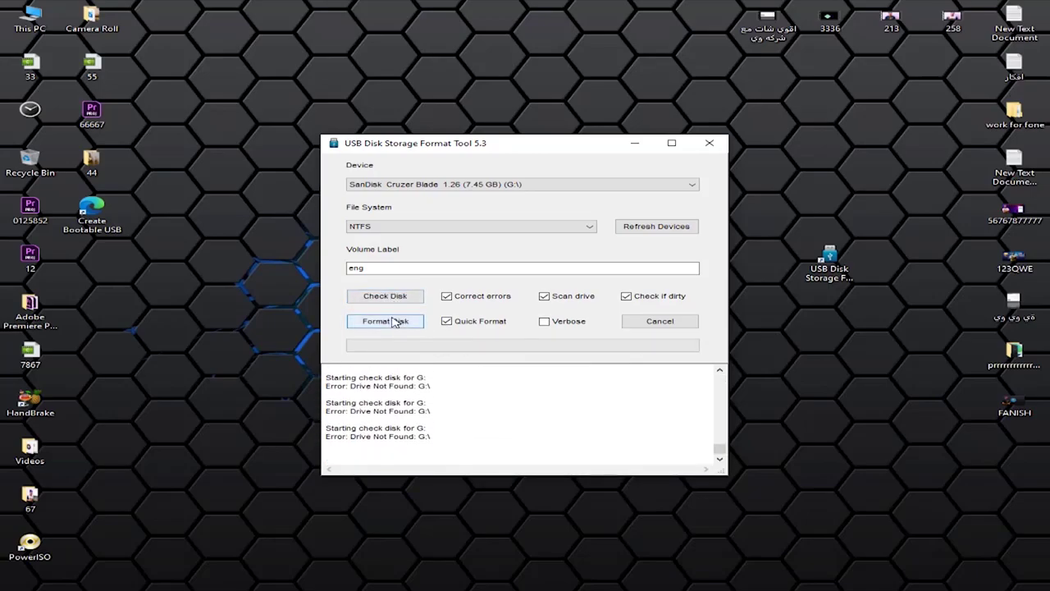
Format drive G: with the chosen settings, checking the drive in This PC before confirming that all its data is erased.
left_click(393, 321)
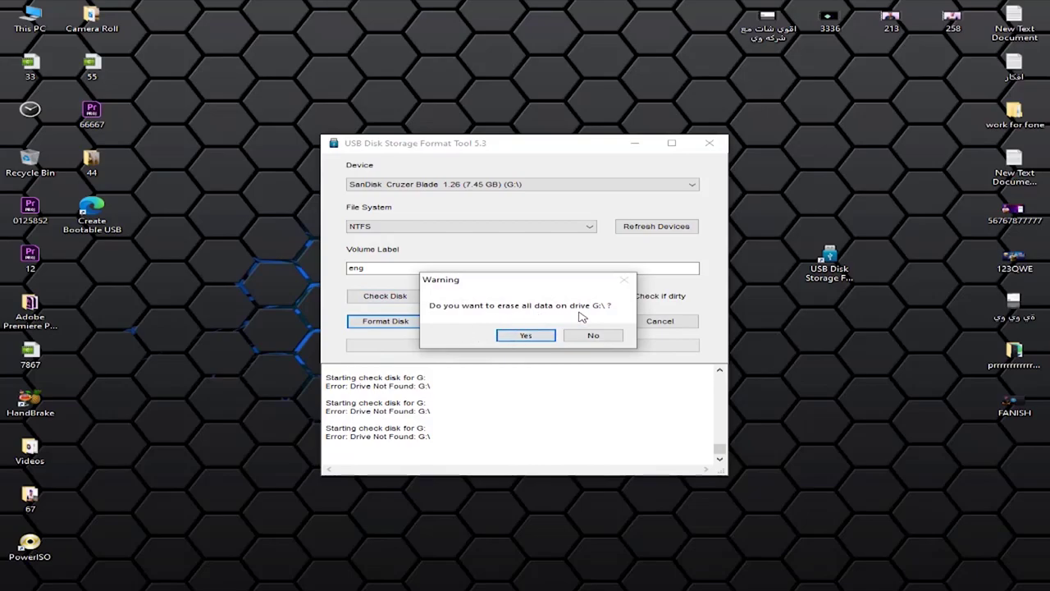
double_click(29, 18)
scroll(791, 336, "down", 3)
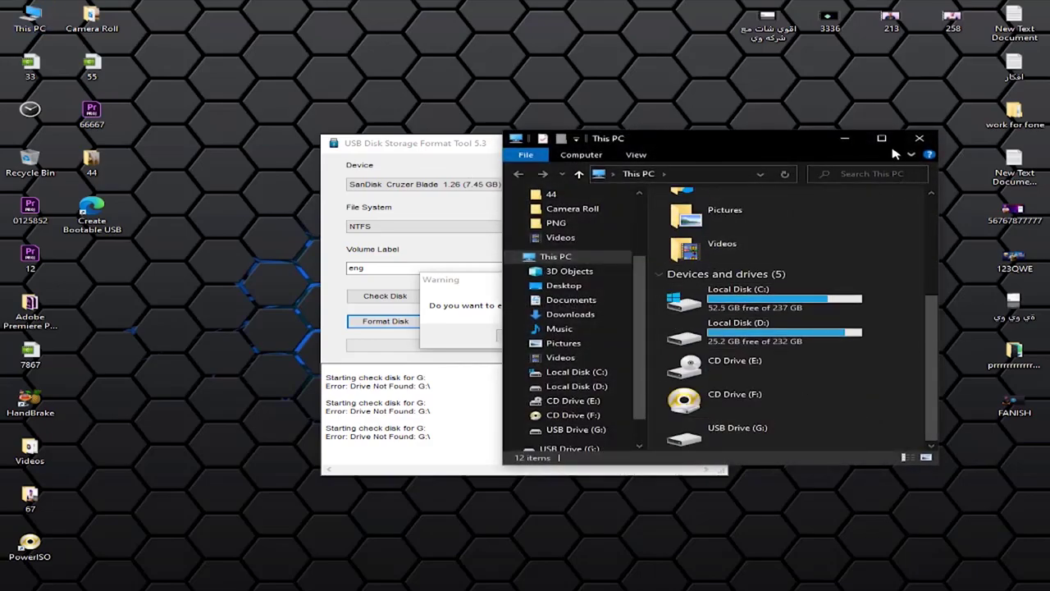
left_click(919, 138)
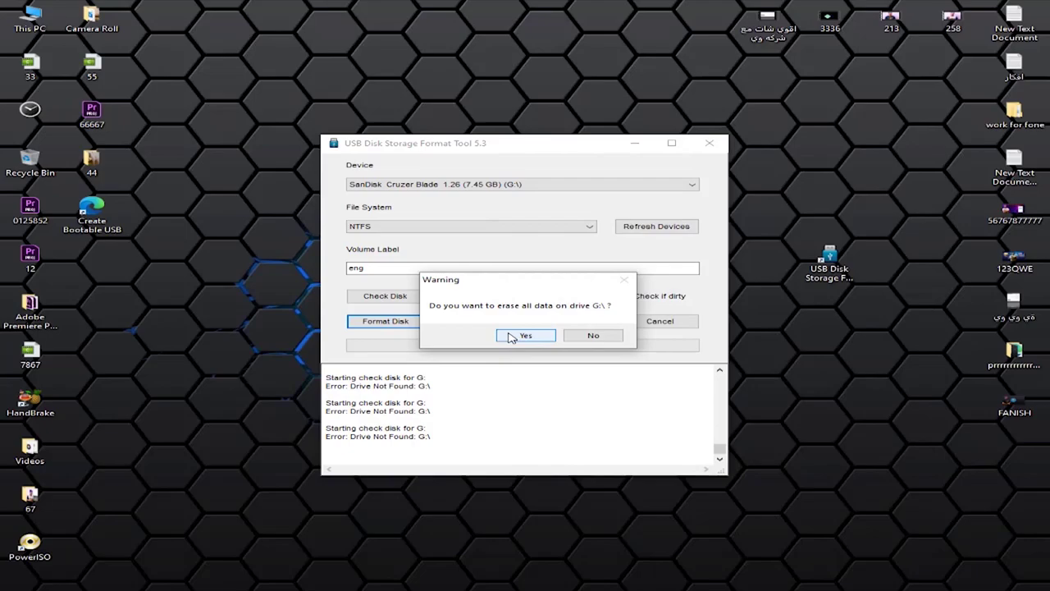
left_click(511, 336)
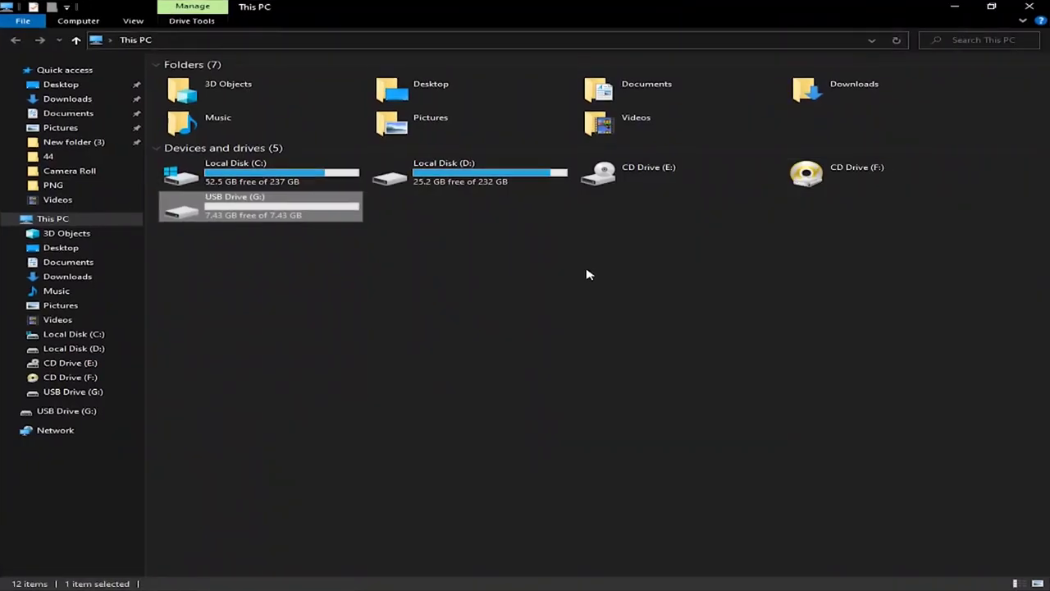
Refresh This PC and examine the name and capacity of the formatted USB drive (G:).
left_click(354, 293)
left_click_drag(481, 296, 187, 213)
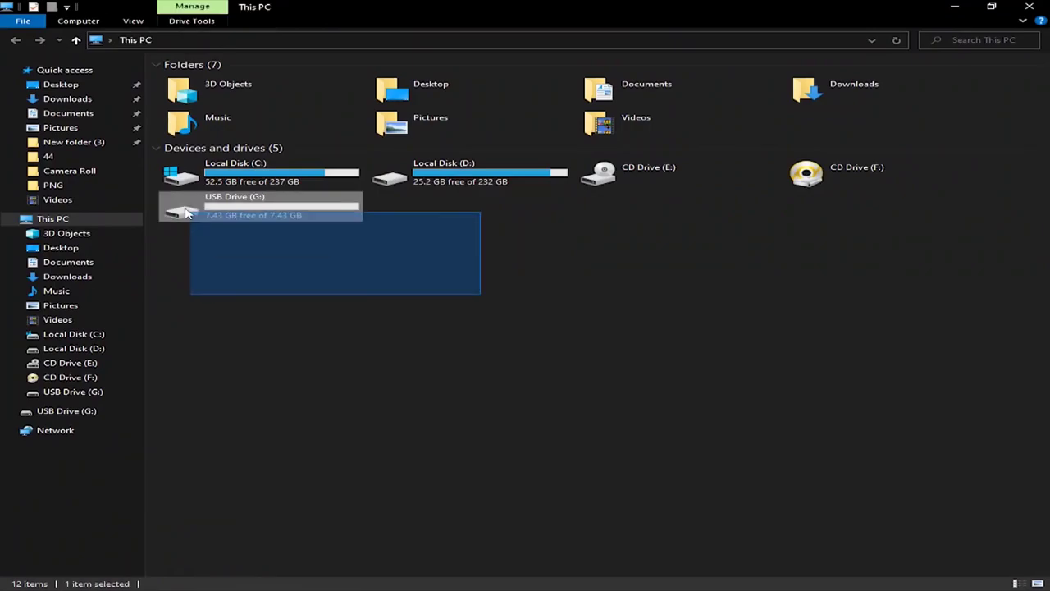
right_click(250, 287)
left_click(276, 345)
left_click_drag(381, 320, 194, 215)
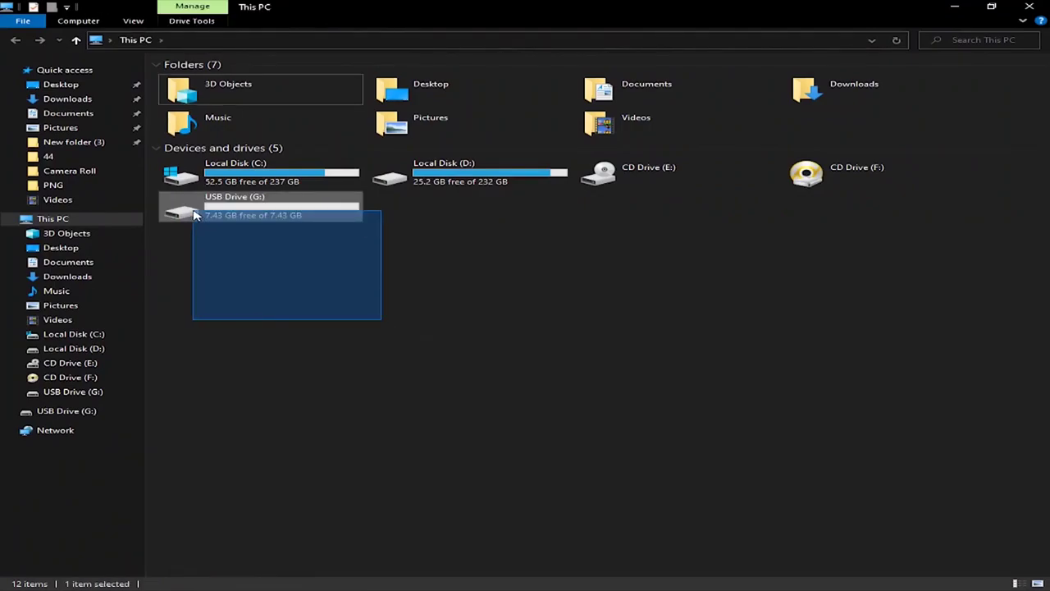
left_click(206, 250)
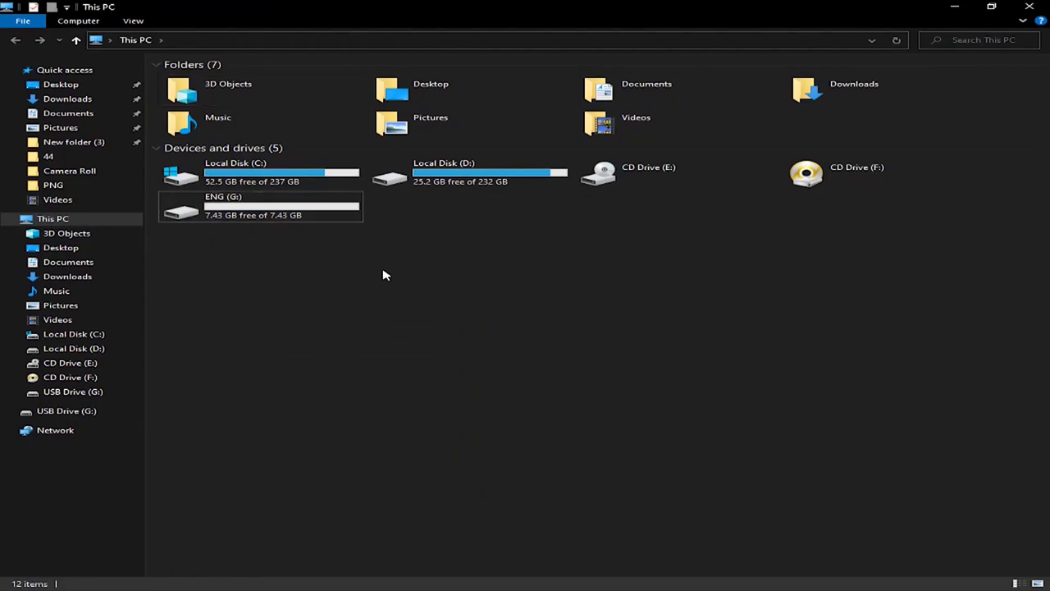
left_click_drag(383, 271, 164, 197)
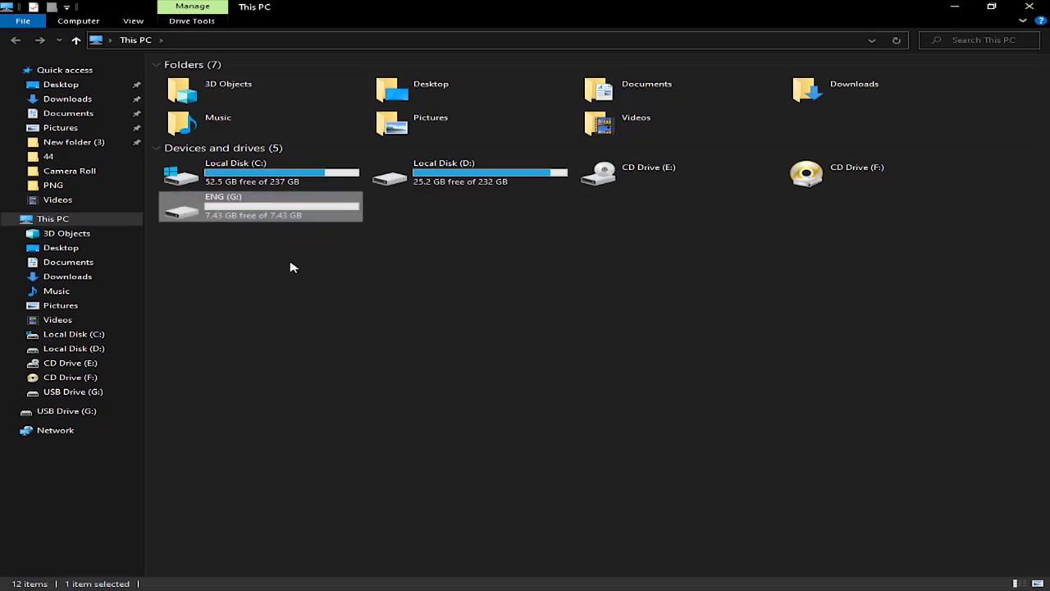
left_click(290, 268)
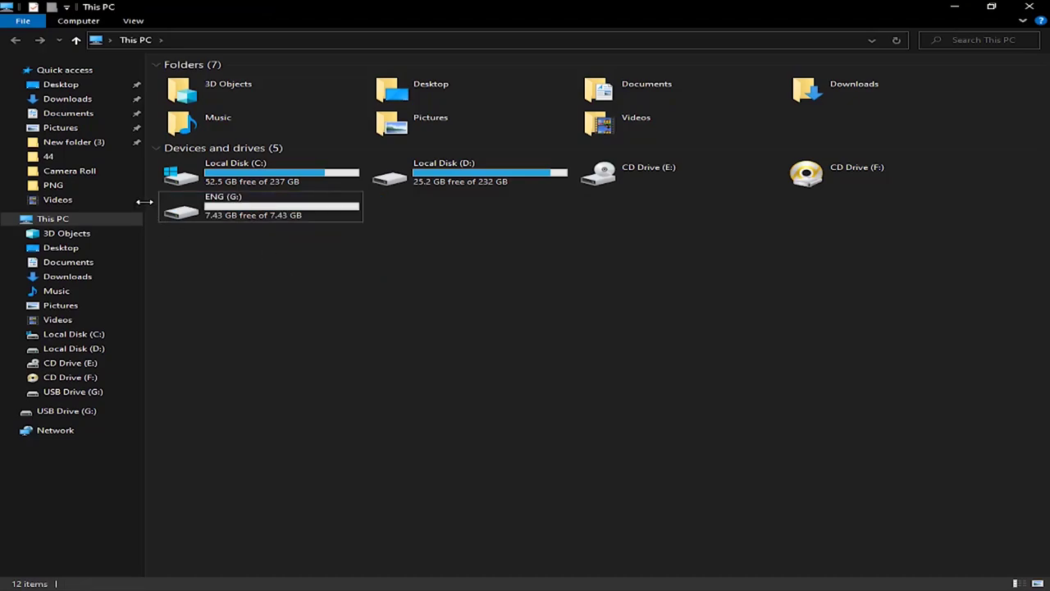
left_click(216, 201)
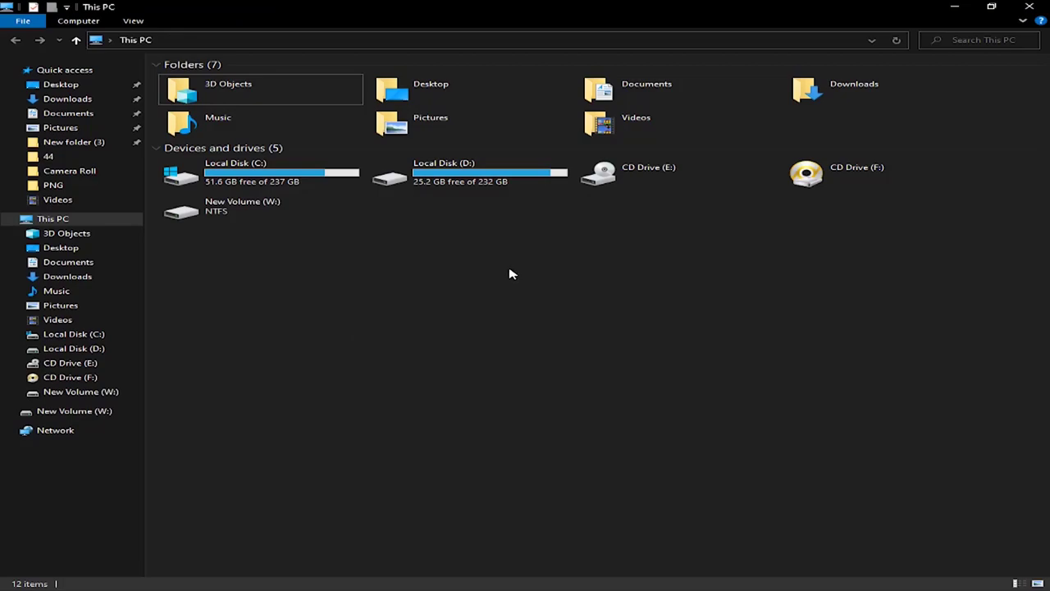
Try to quick-format New Volume (W:) in Windows with the default FAT file system and default allocation size.
left_click_drag(510, 276, 200, 274)
right_click(217, 206)
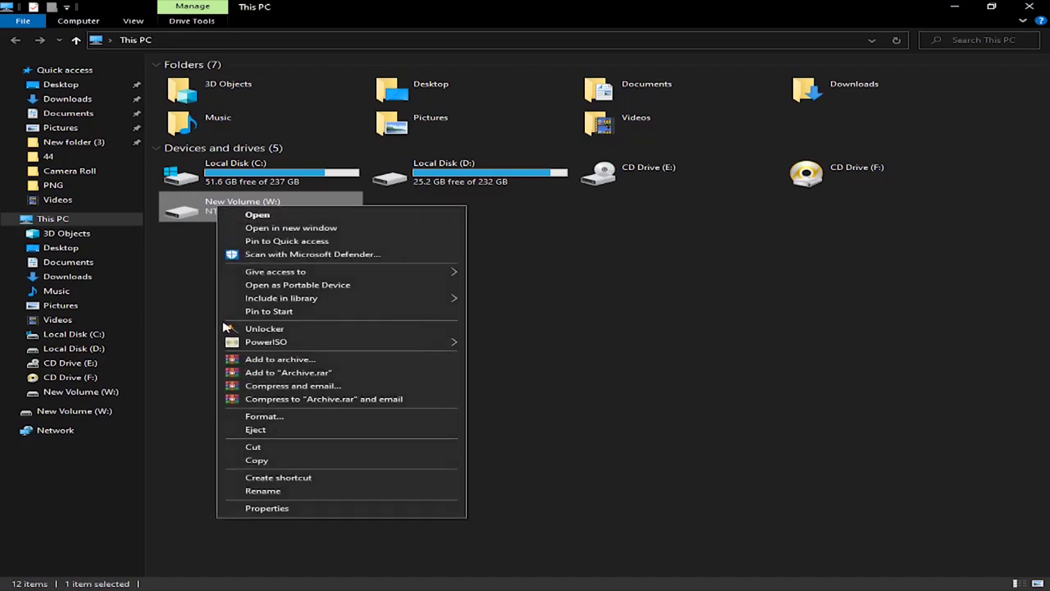
left_click(275, 416)
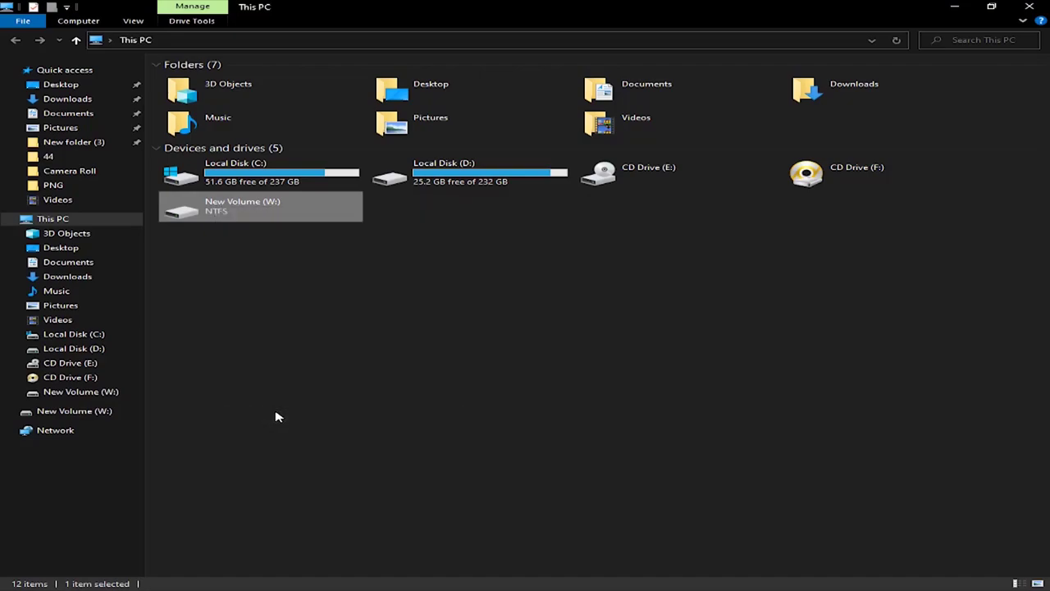
left_click_drag(195, 137, 518, 127)
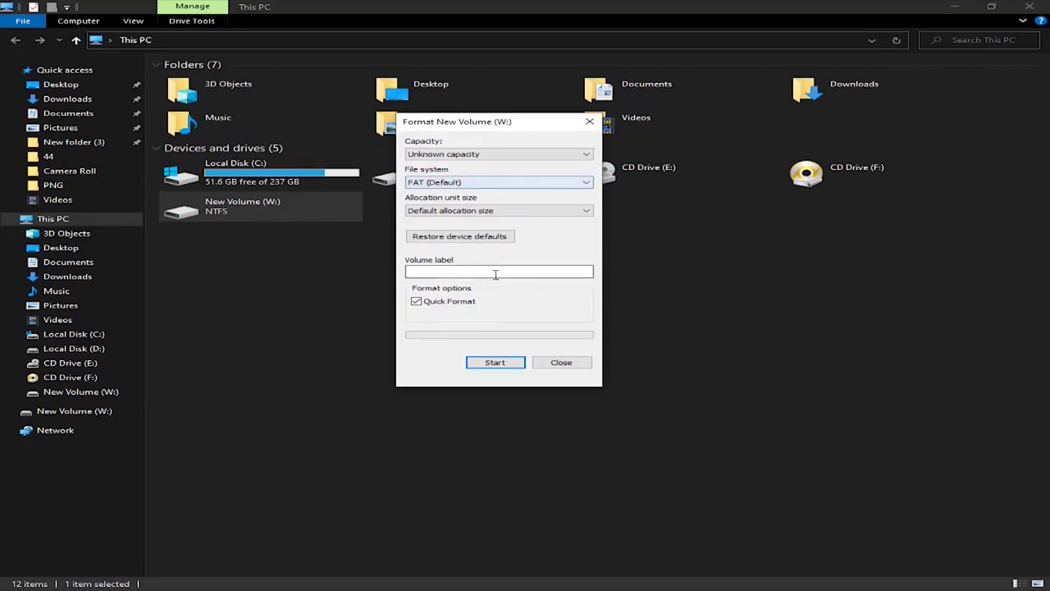
left_click(495, 362)
left_click(617, 302)
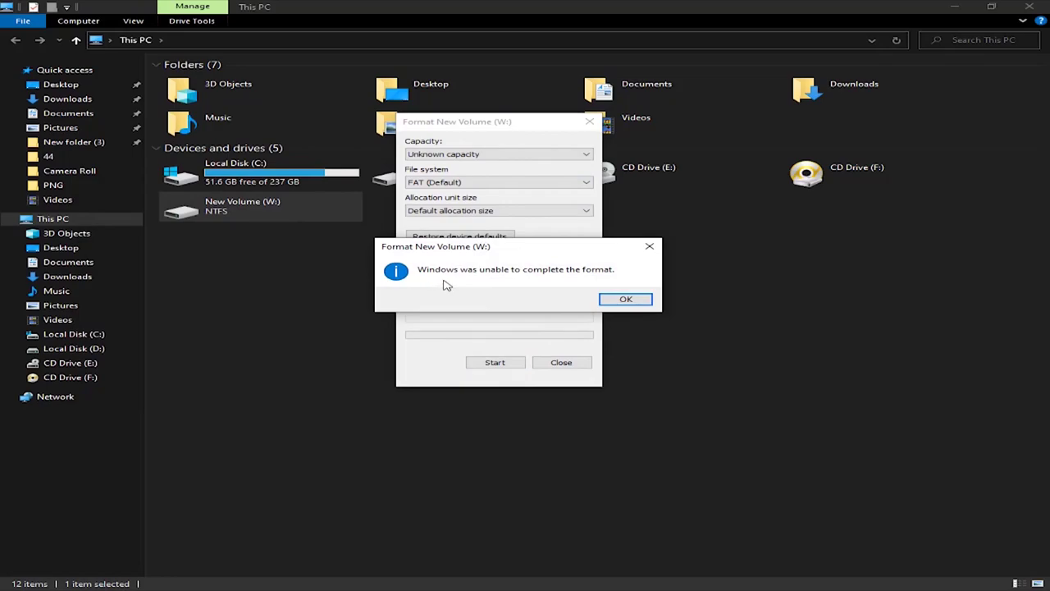
left_click(617, 300)
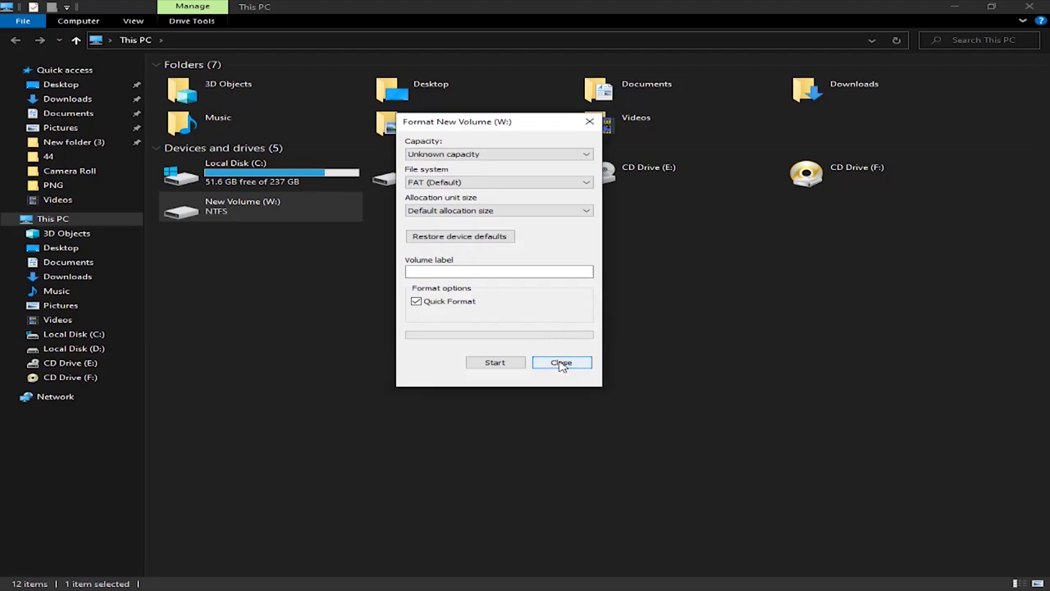
left_click(555, 362)
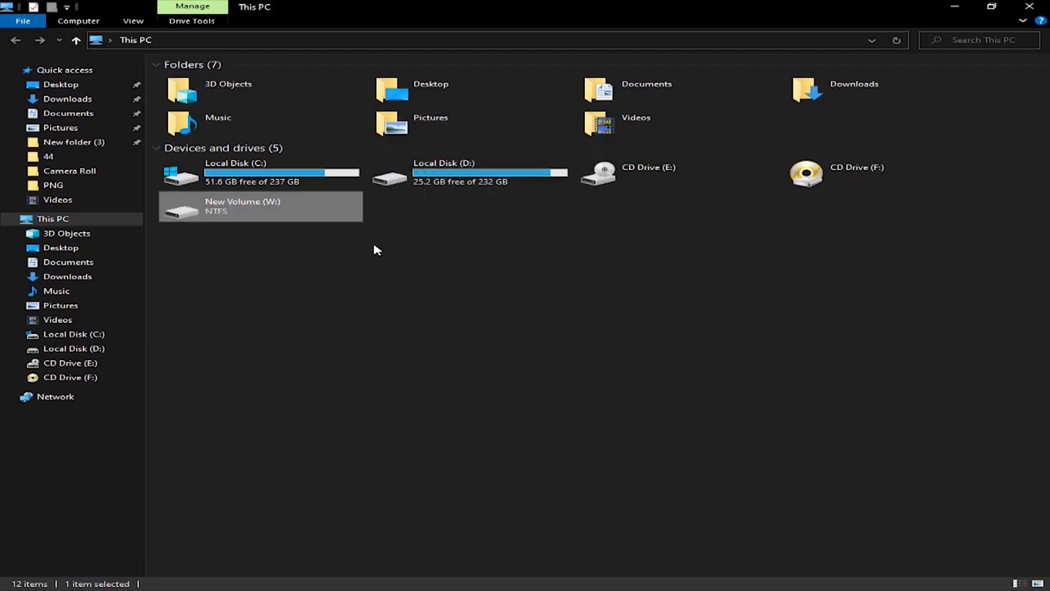
Try to quick-format New Volume (W:) as NTFS with 4096 bytes allocation unit size, and close This PC.
right_click(286, 213)
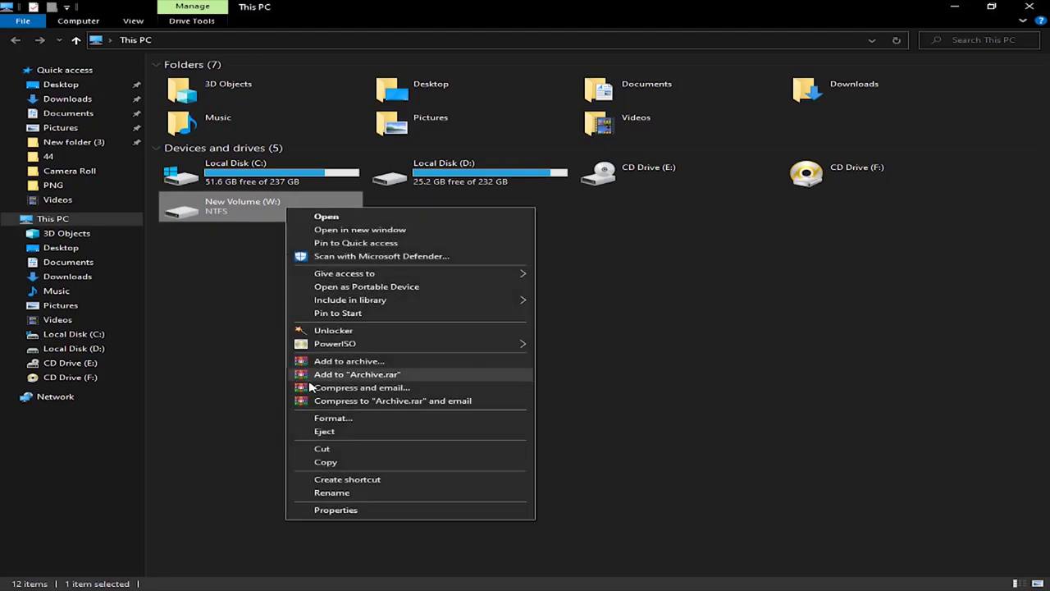
left_click(363, 417)
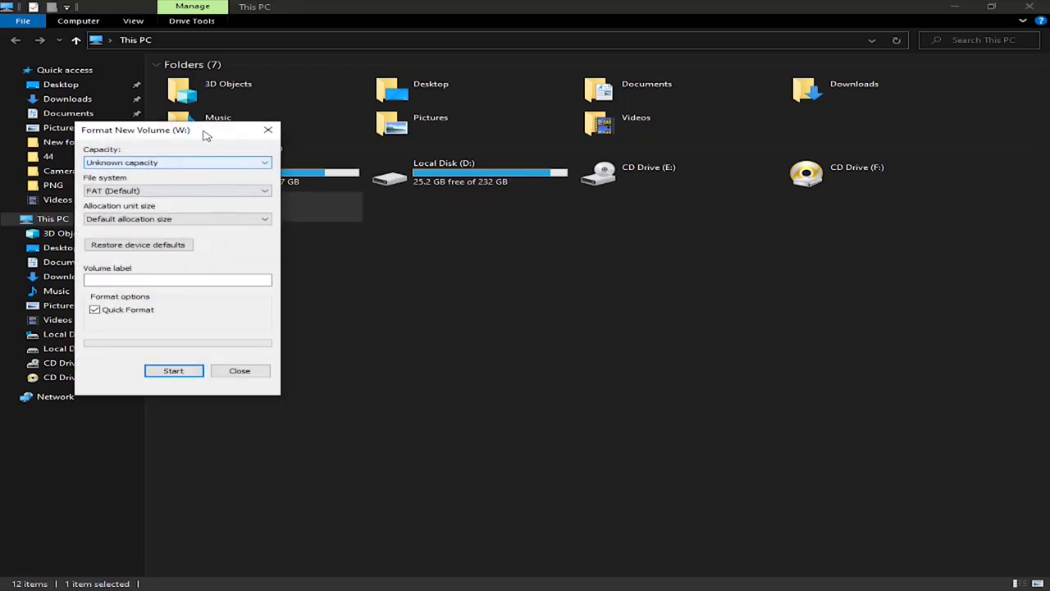
left_click_drag(206, 132, 748, 118)
left_click(697, 176)
left_click(687, 190)
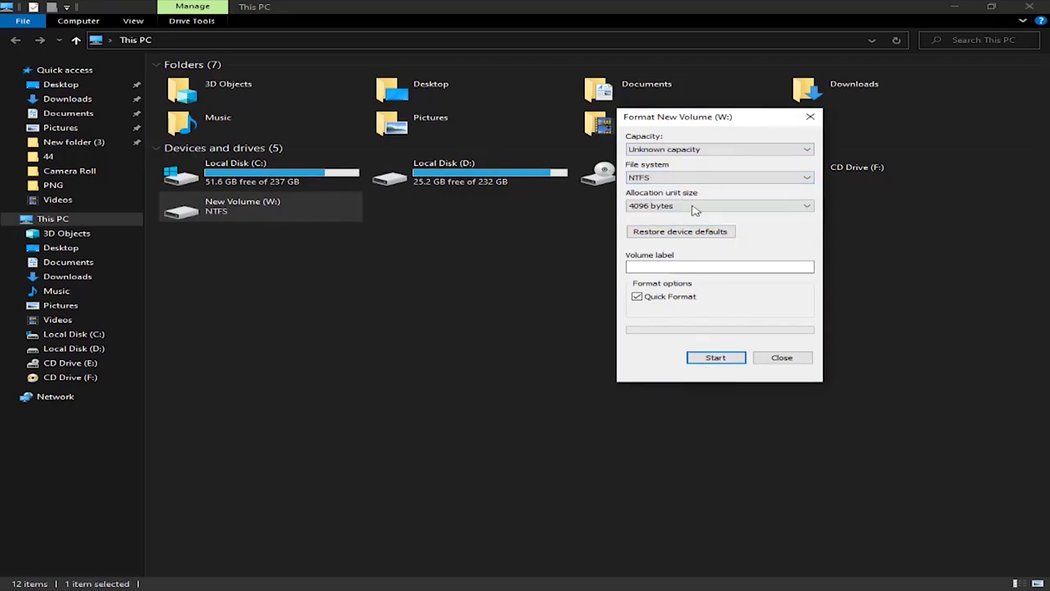
left_click(714, 358)
left_click(573, 305)
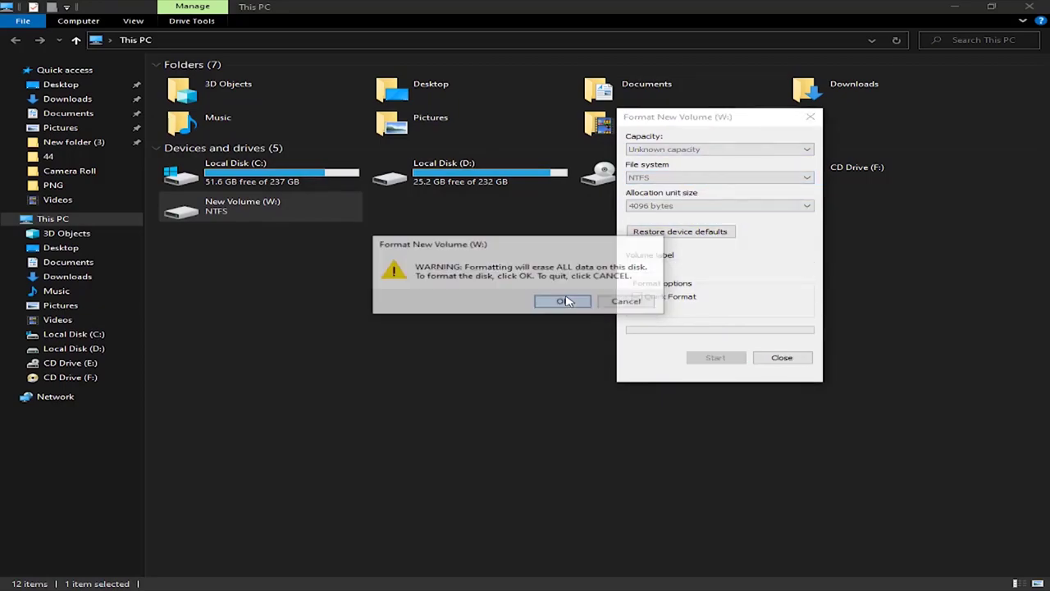
left_click(626, 299)
left_click(783, 359)
left_click(583, 305)
left_click(1025, 7)
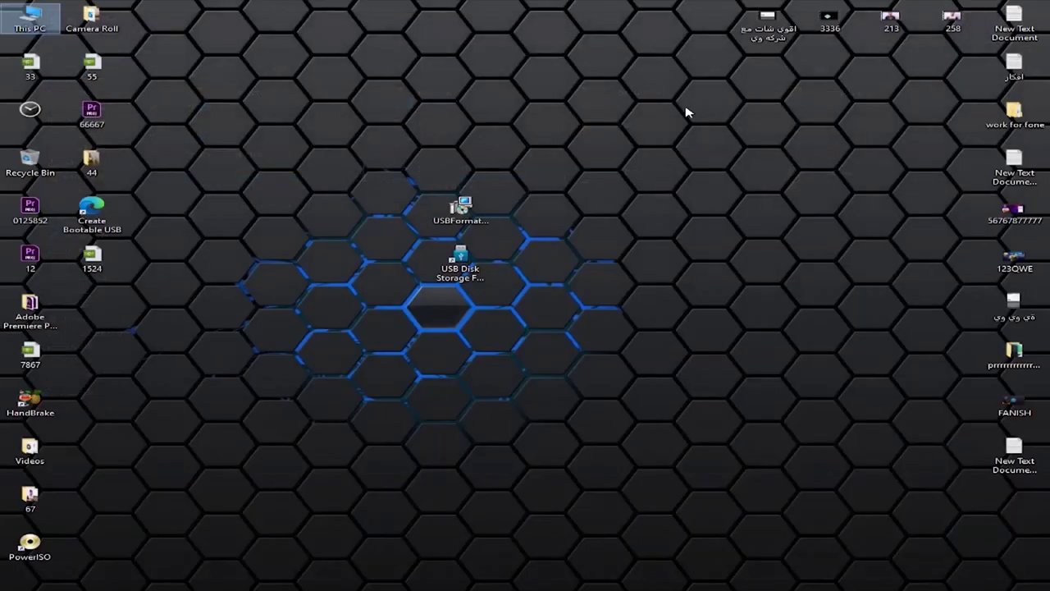
Refresh the desktop, open a Command Prompt window with cmd and move it nearer the middle of the desktop.
right_click(536, 70)
left_click(562, 102)
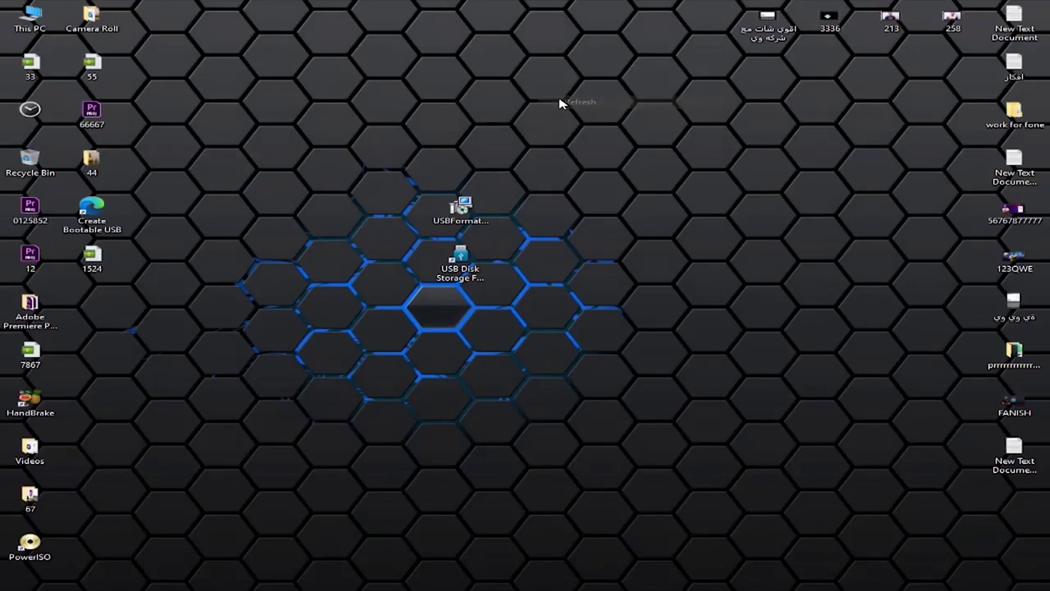
key("super+r")
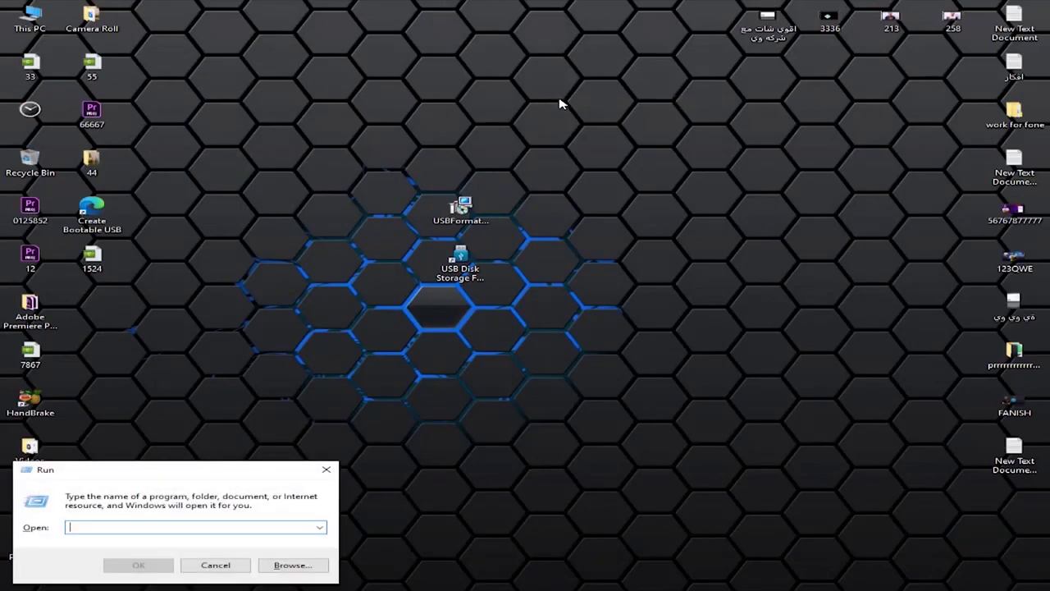
type("cmd")
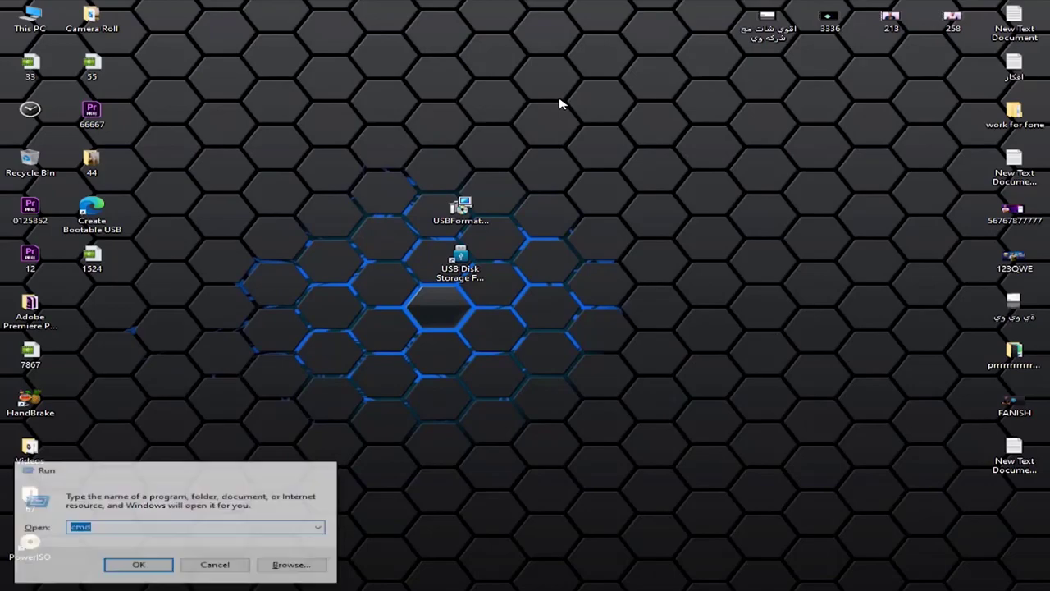
key("Return")
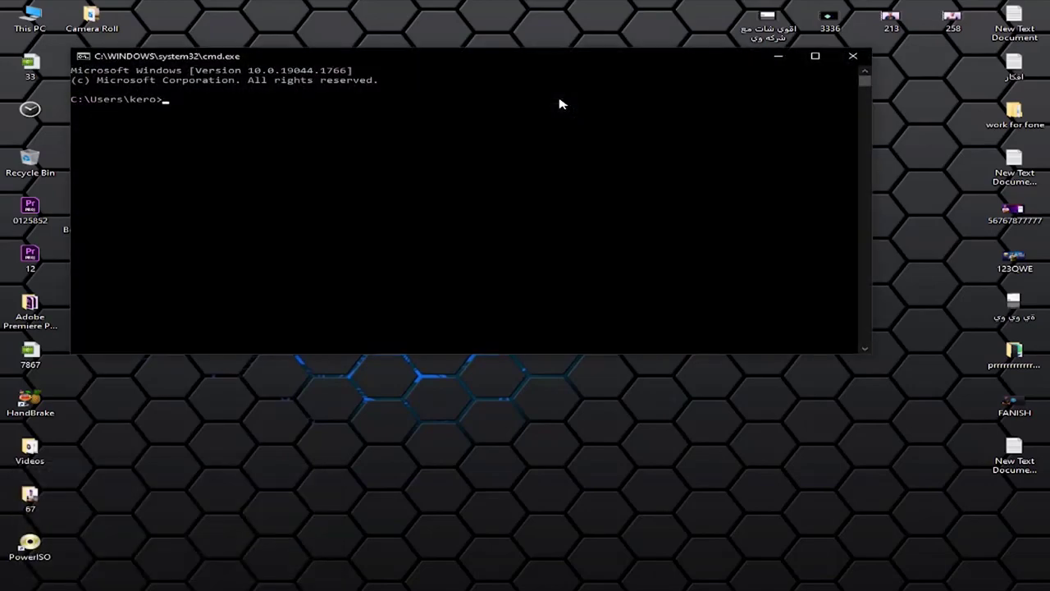
left_click_drag(458, 59, 528, 145)
Open New Text Document (3) in Notepad beside the Command Prompt and copy the command diskpart from its first line.
double_click(1019, 451)
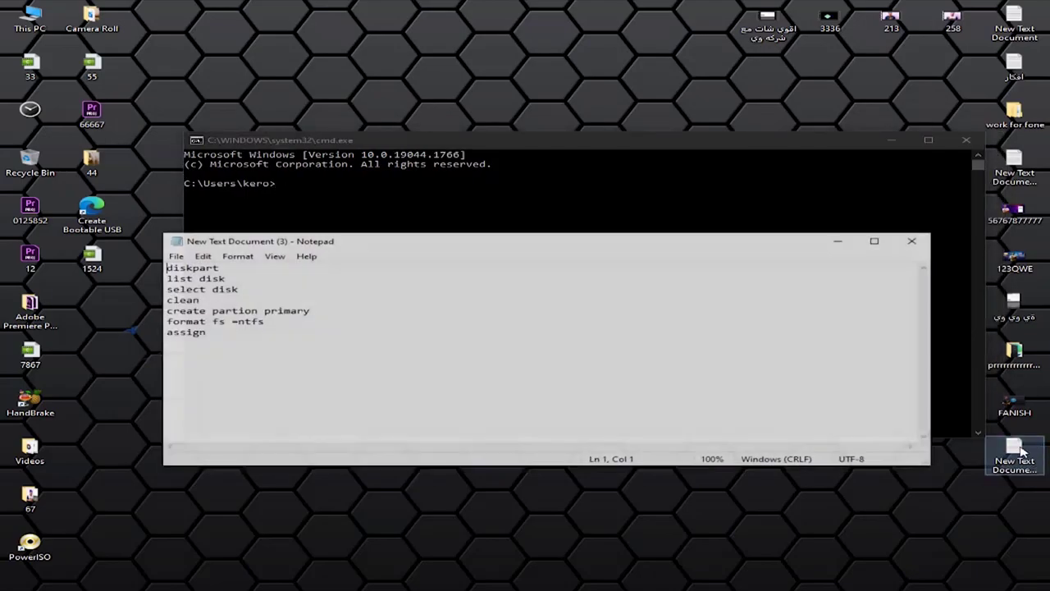
left_click_drag(389, 244, 932, 189)
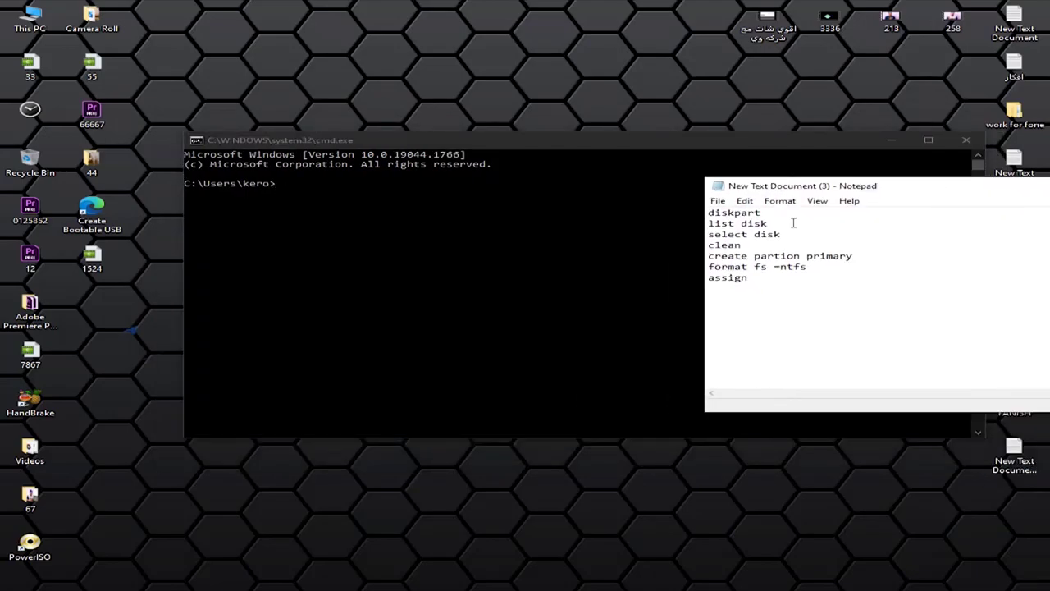
double_click(750, 215)
right_click(751, 215)
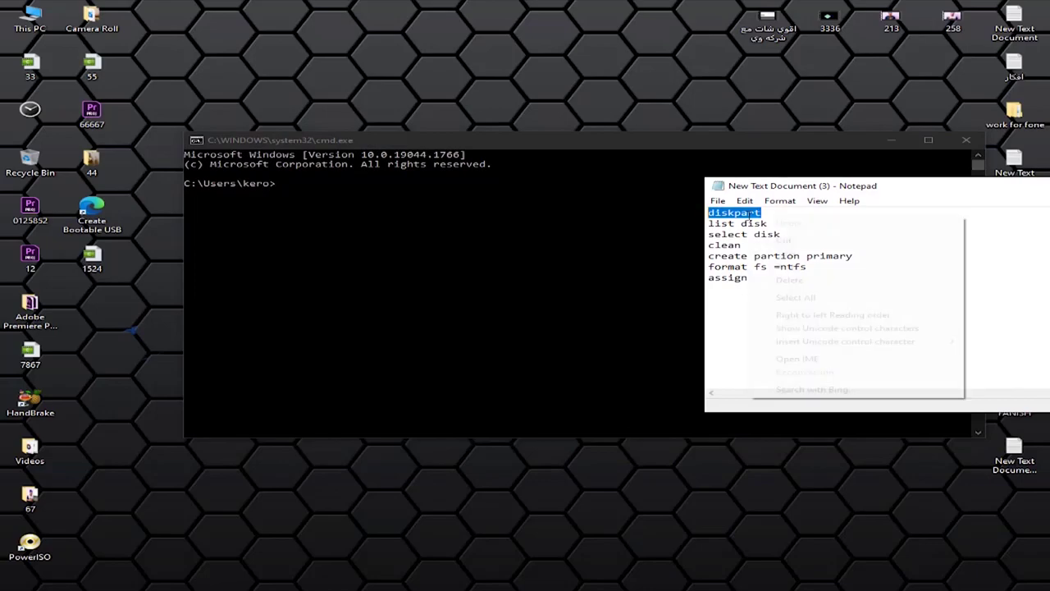
left_click(787, 255)
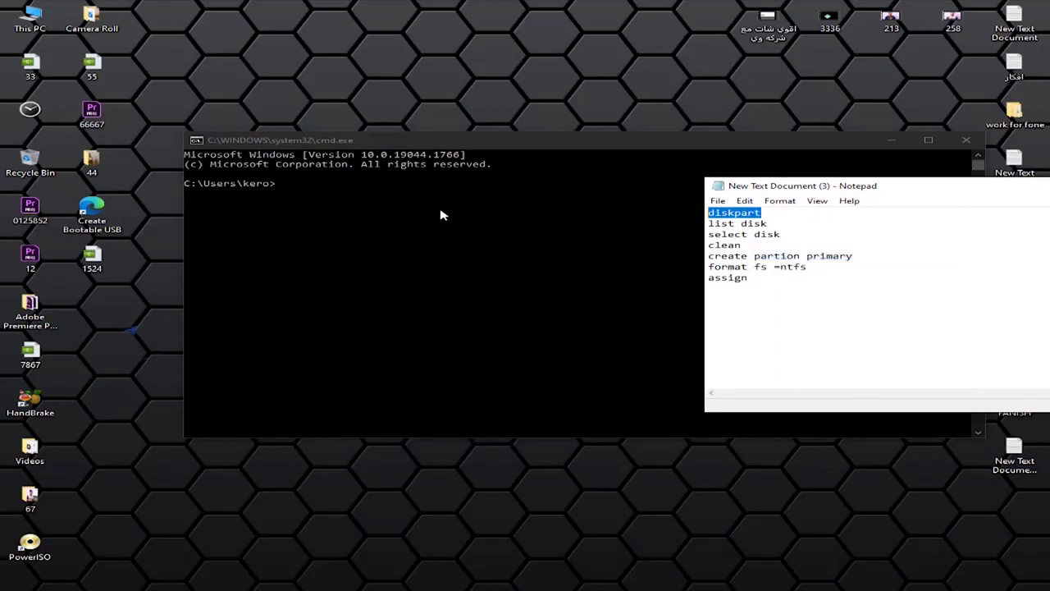
left_click(292, 190)
right_click(293, 195)
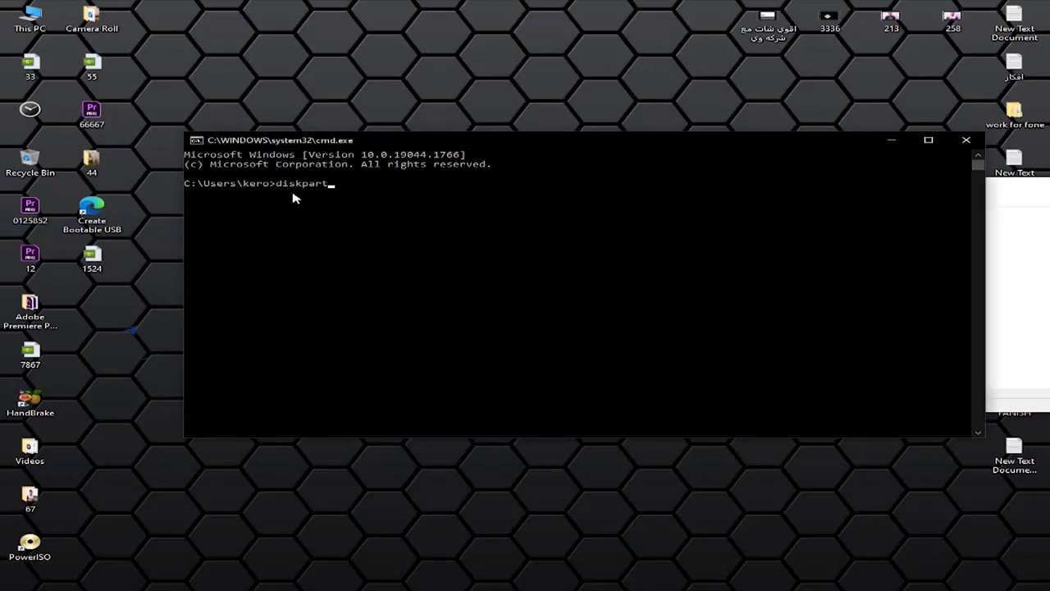
left_click(966, 141)
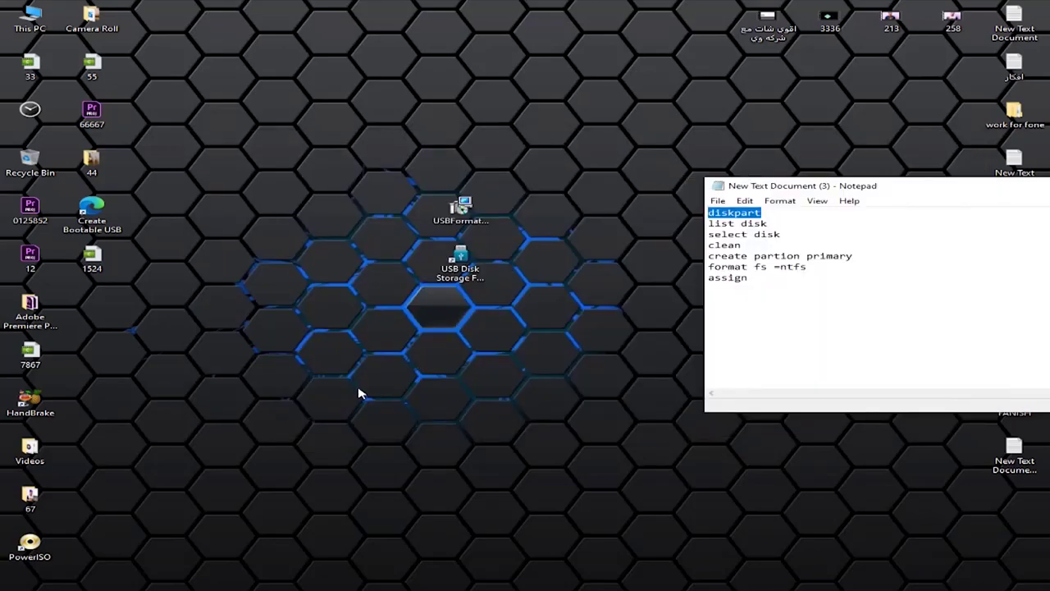
Open a fresh Command Prompt window by running cmd from the Run dialog.
key("super+r")
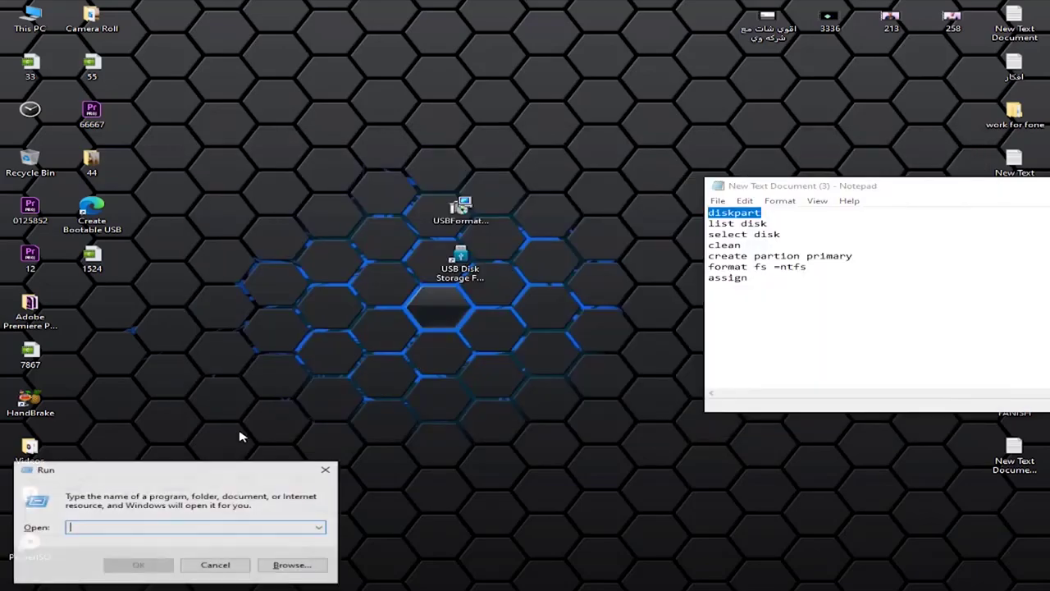
left_click_drag(123, 469, 458, 233)
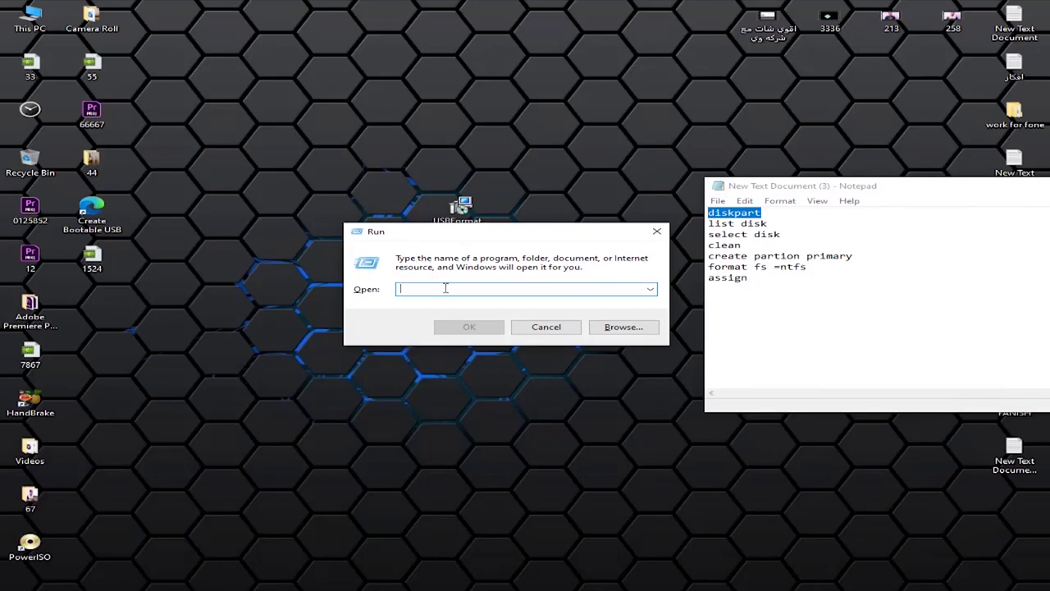
type("cm")
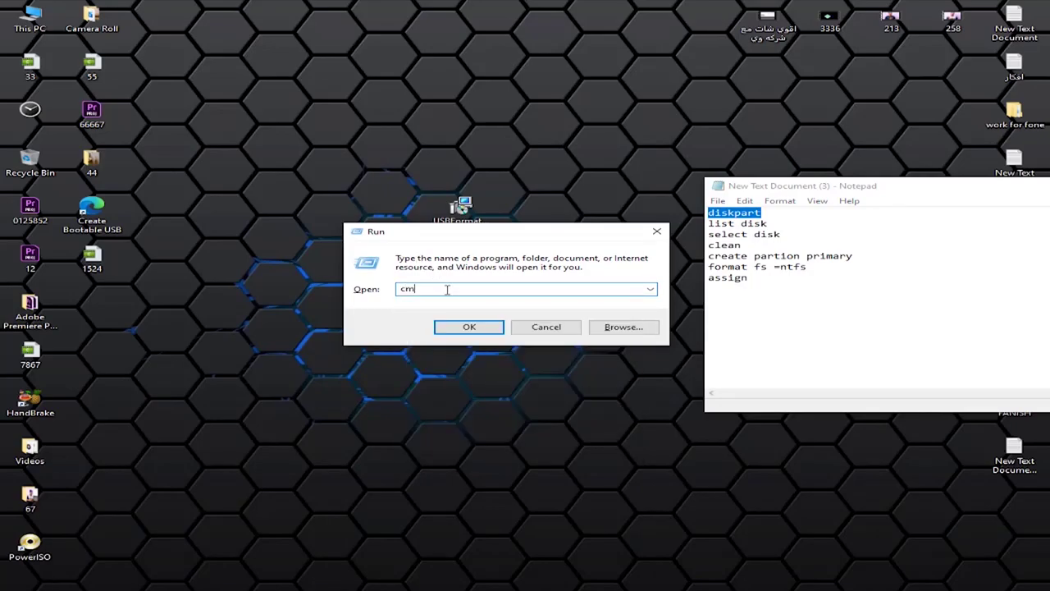
key("Return")
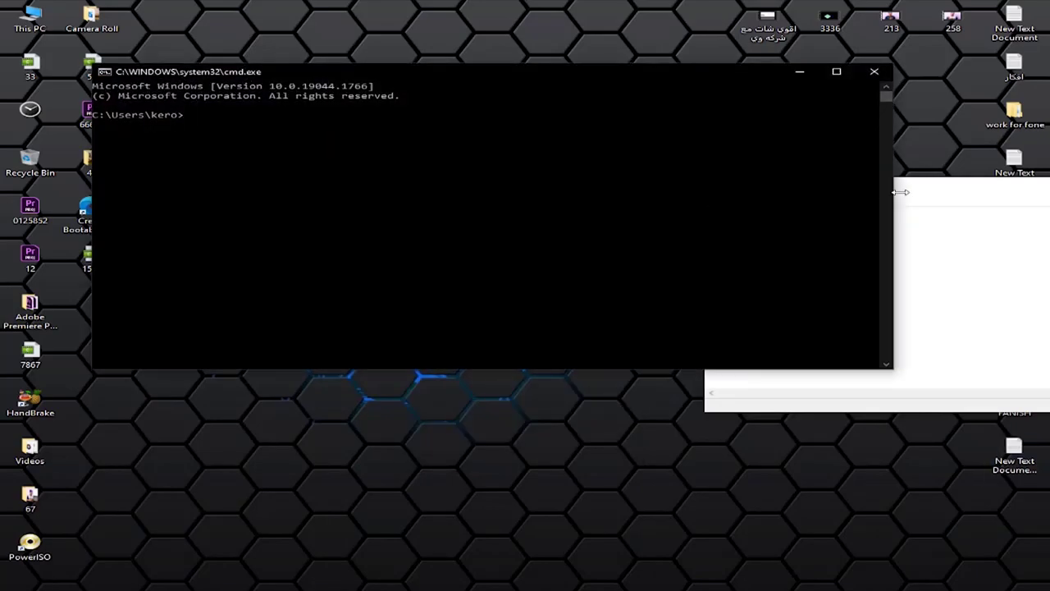
Copy diskpart from the Notepad list, run it in Command Prompt and place the DiskPart window in front.
left_click(913, 198)
right_click(724, 214)
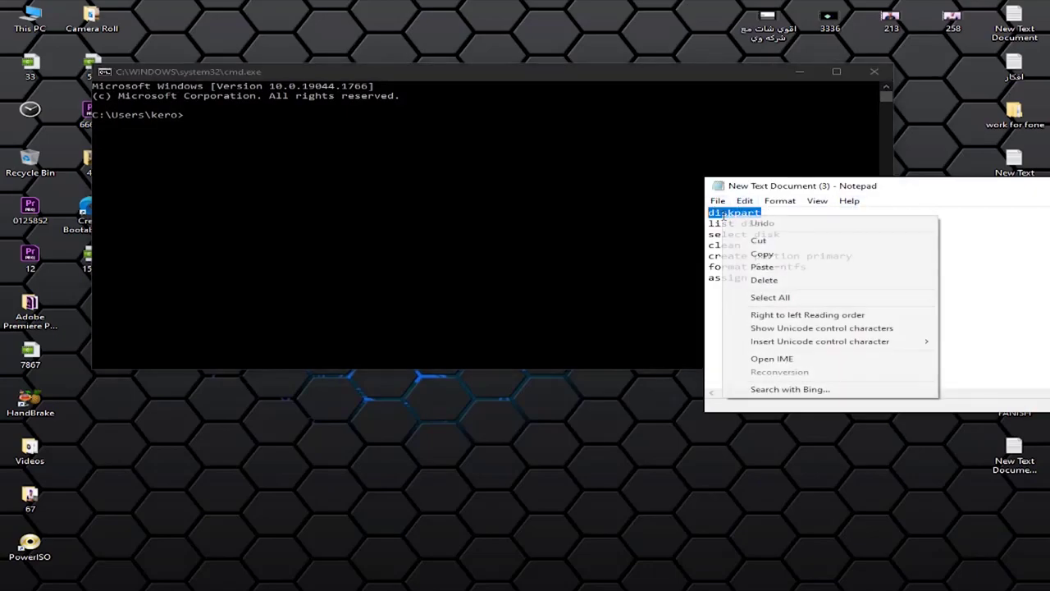
left_click(752, 256)
left_click(190, 132)
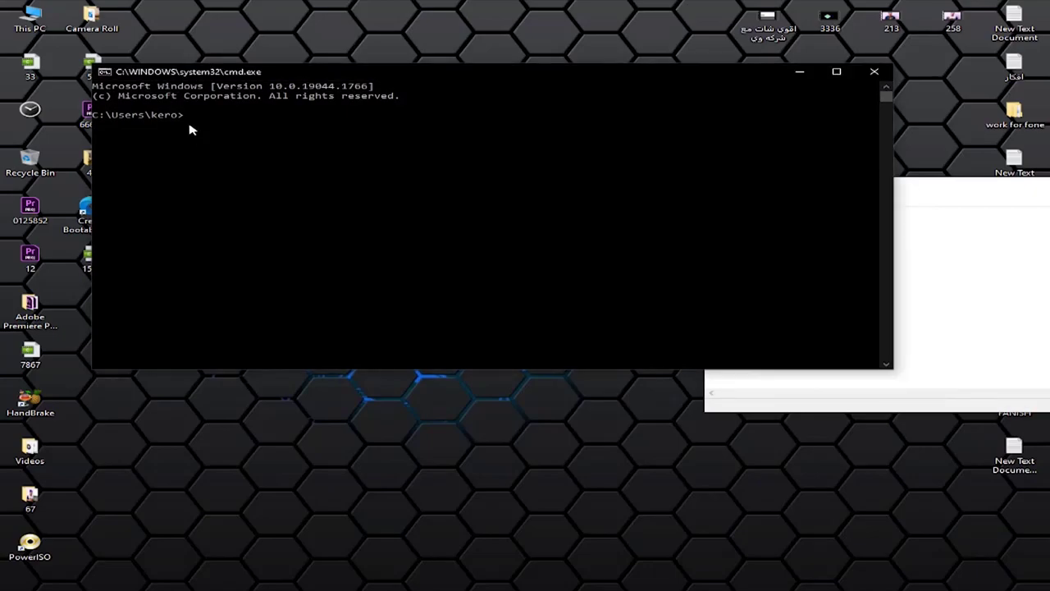
right_click(189, 121)
key("Return")
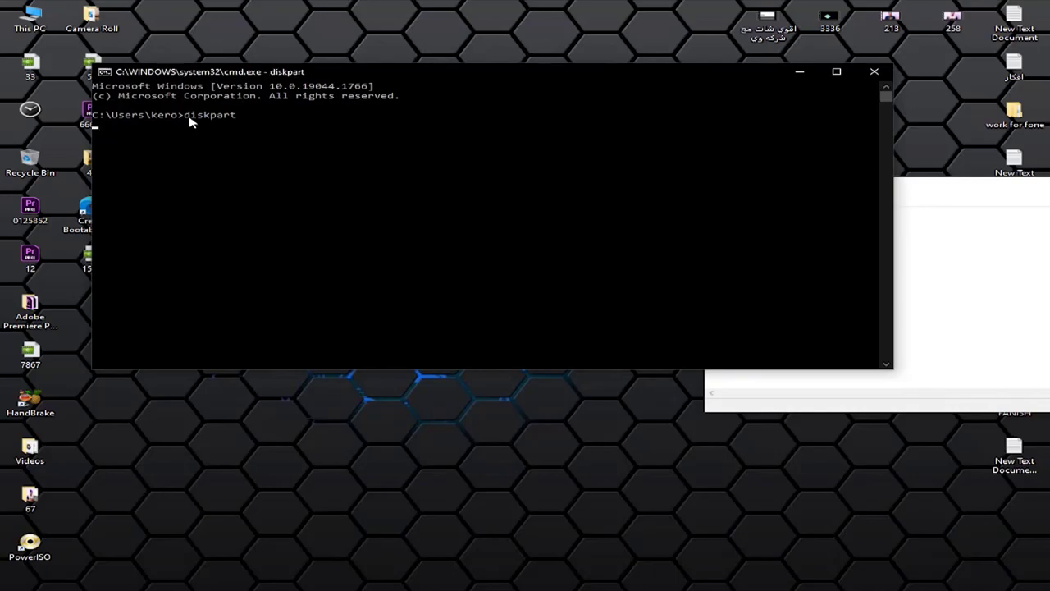
left_click_drag(438, 122, 359, 91)
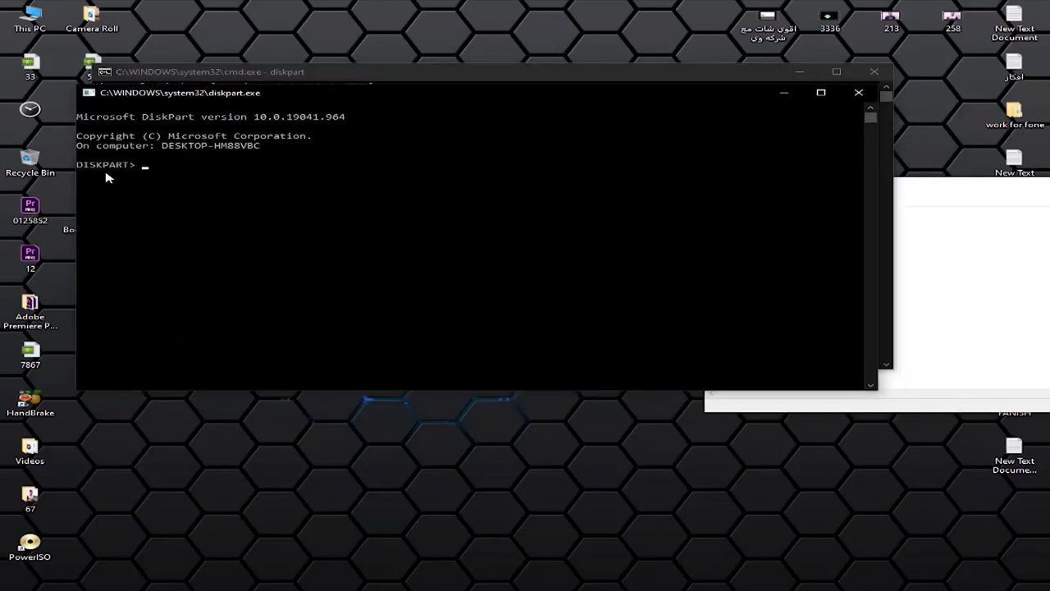
Copy the command list disk from the Notepad list and run it in DiskPart.
left_click(937, 273)
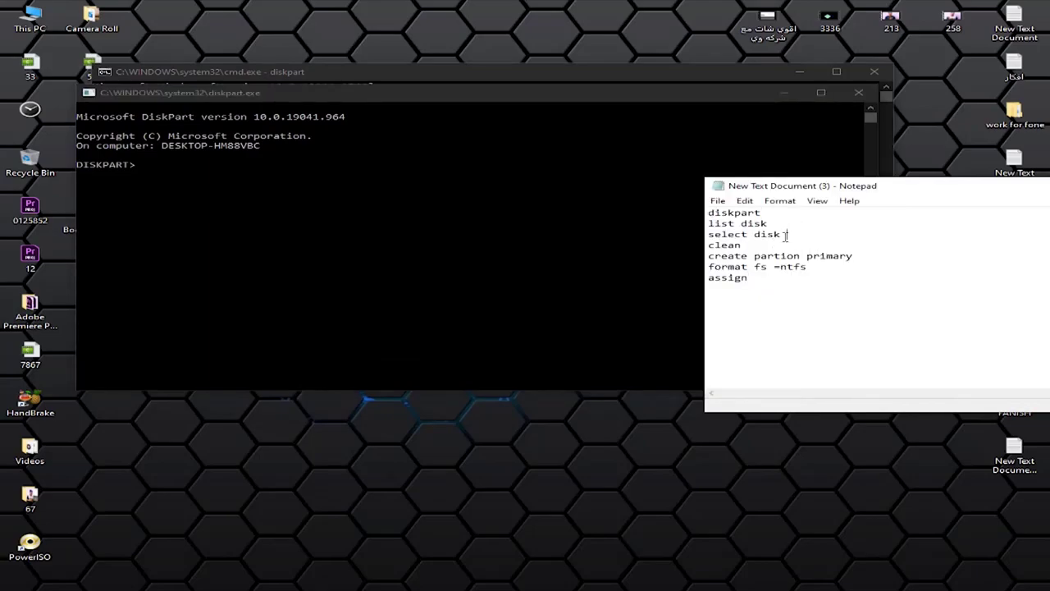
left_click_drag(777, 223, 693, 224)
right_click(725, 224)
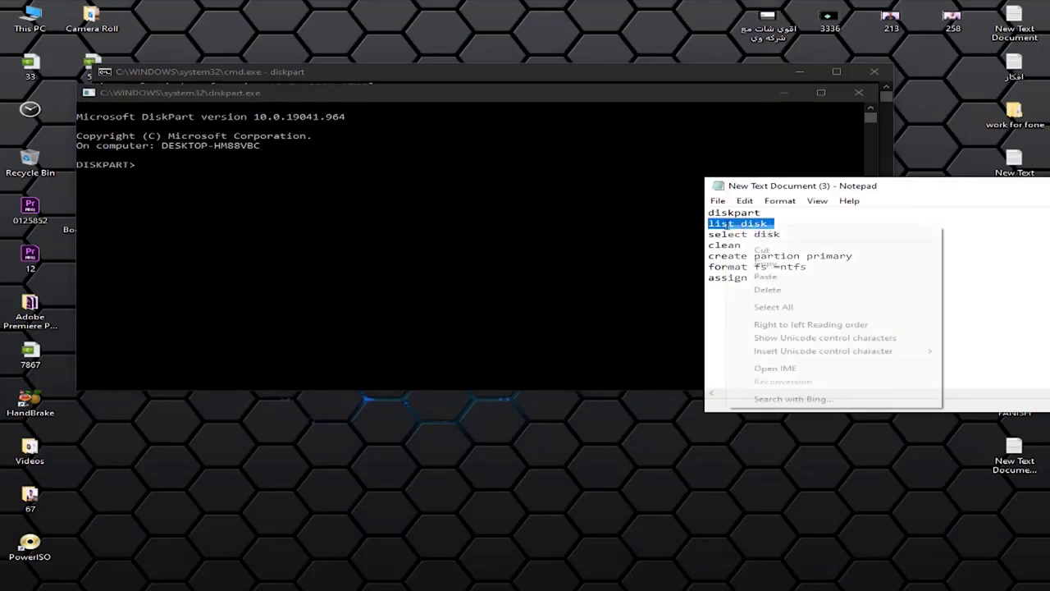
left_click(766, 263)
left_click(138, 171)
right_click(145, 171)
key("Return")
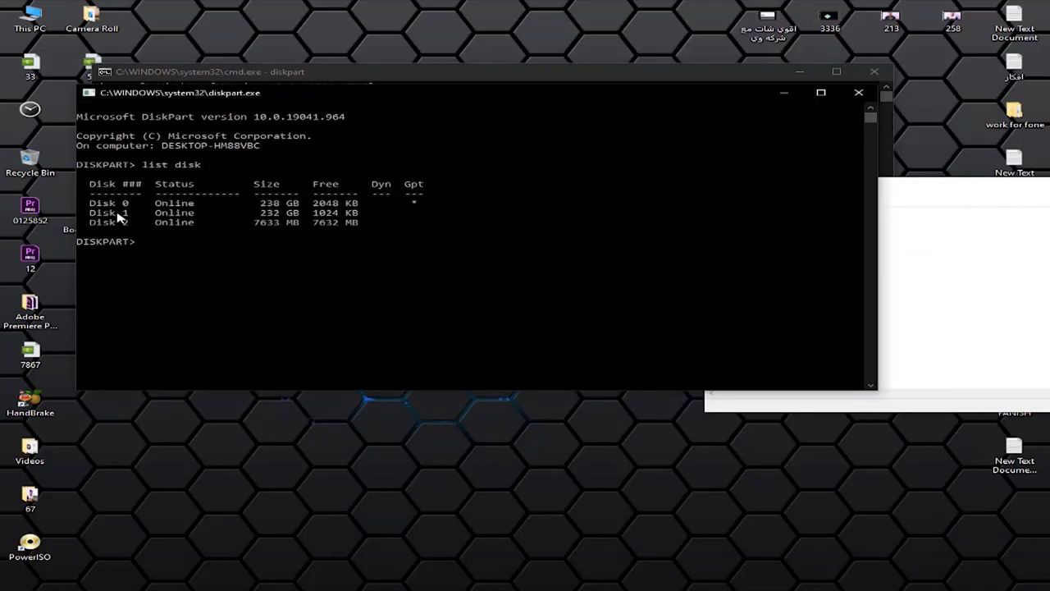
Copy select disk from the Notepad list and run it in DiskPart as select disk 2.
left_click(920, 281)
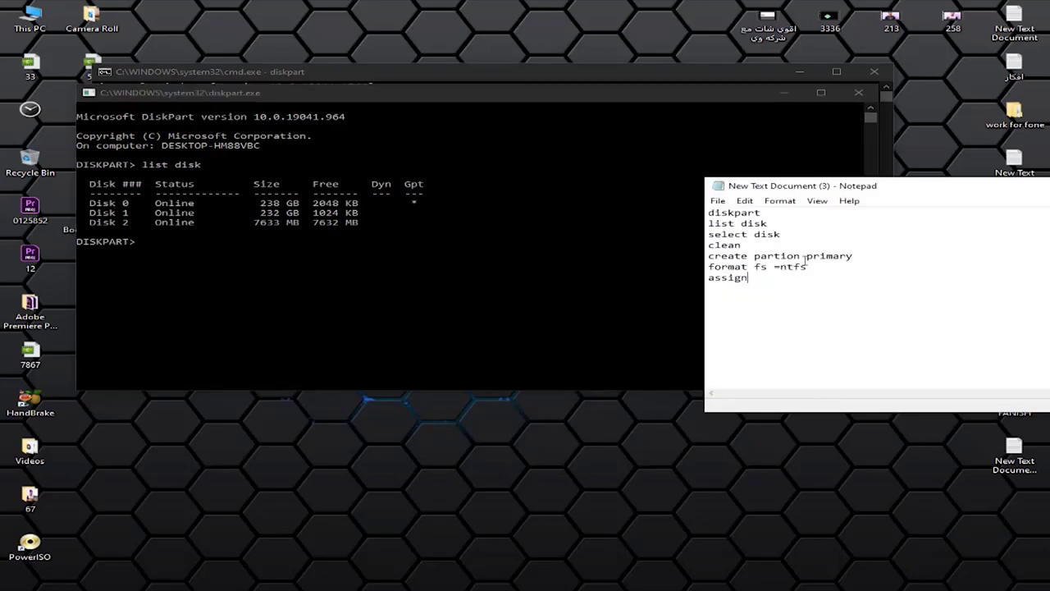
left_click_drag(785, 238, 708, 235)
right_click(714, 235)
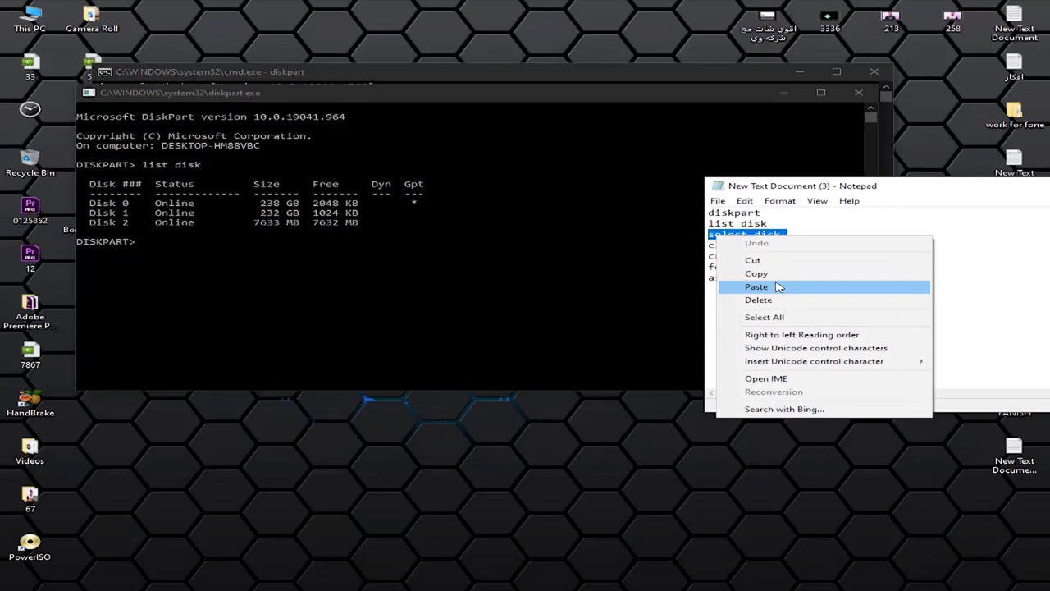
left_click(777, 274)
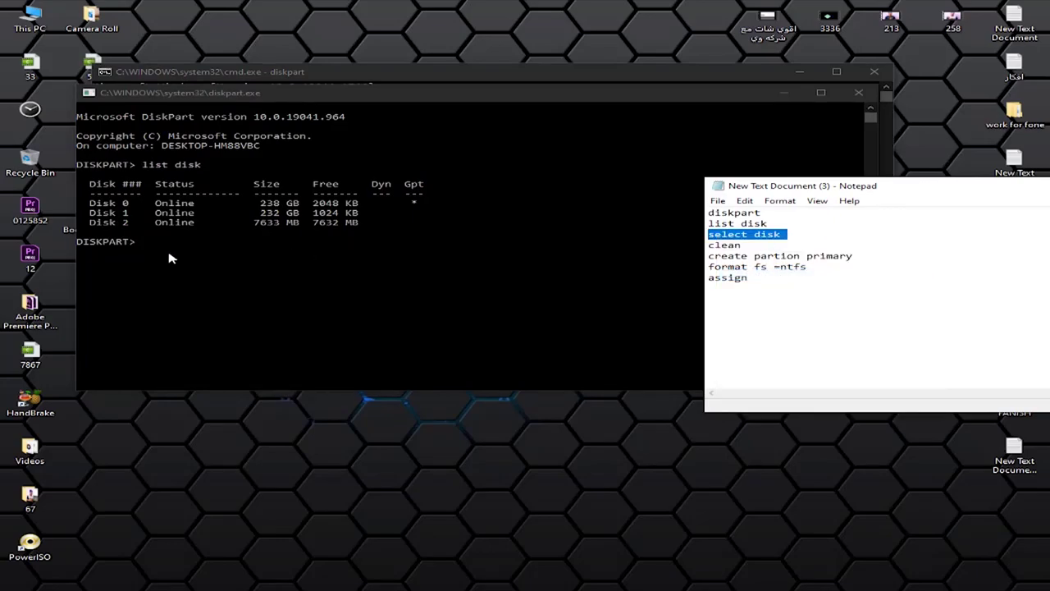
left_click(170, 259)
right_click(170, 258)
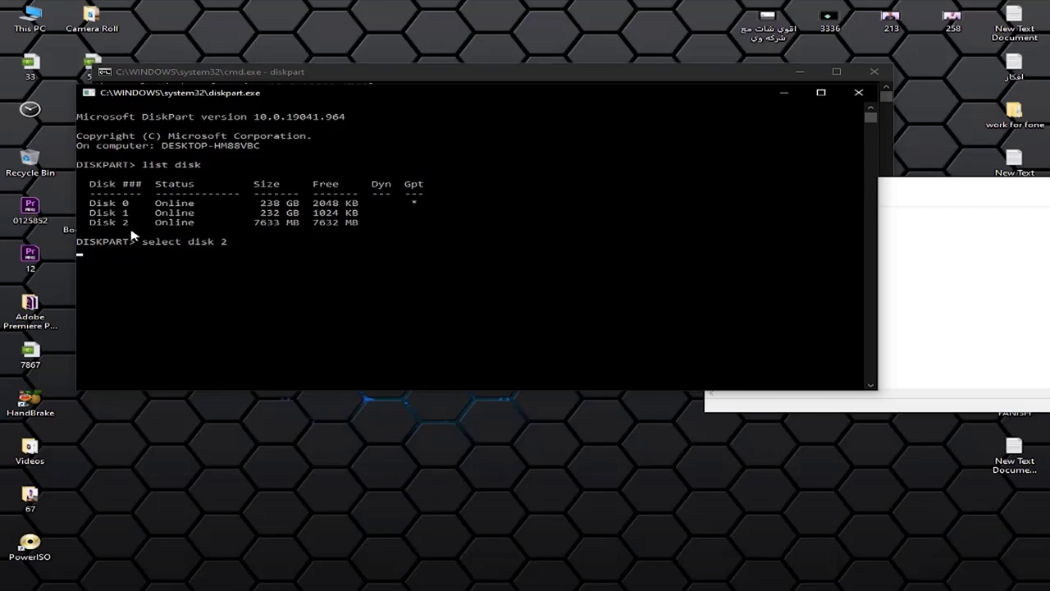
Copy the command clean from the Notepad list and run it in DiskPart on the selected disk.
left_click(954, 250)
double_click(736, 245)
right_click(736, 246)
left_click(771, 283)
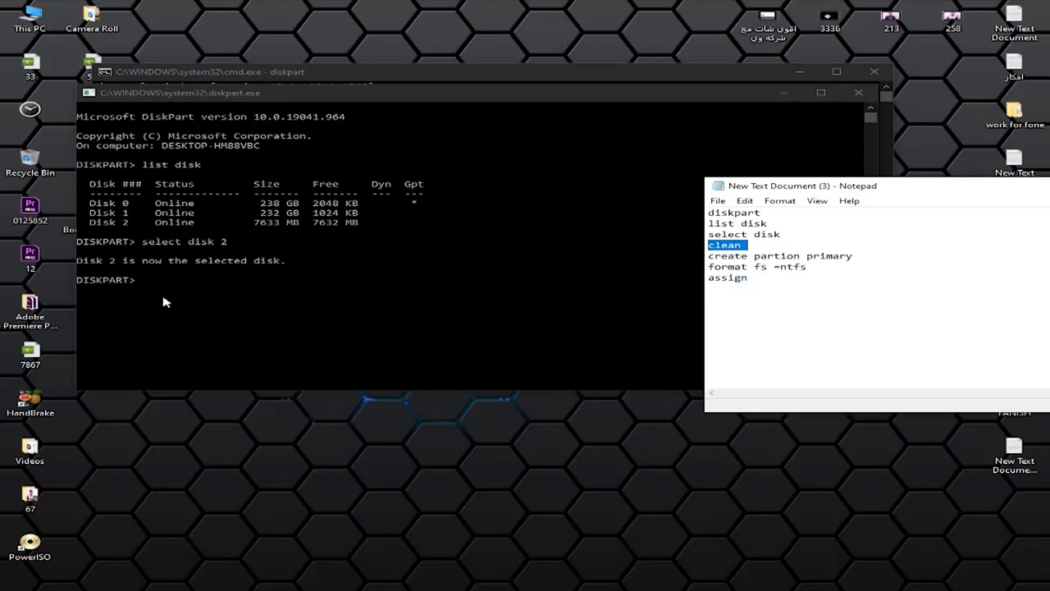
left_click(164, 302)
right_click(180, 288)
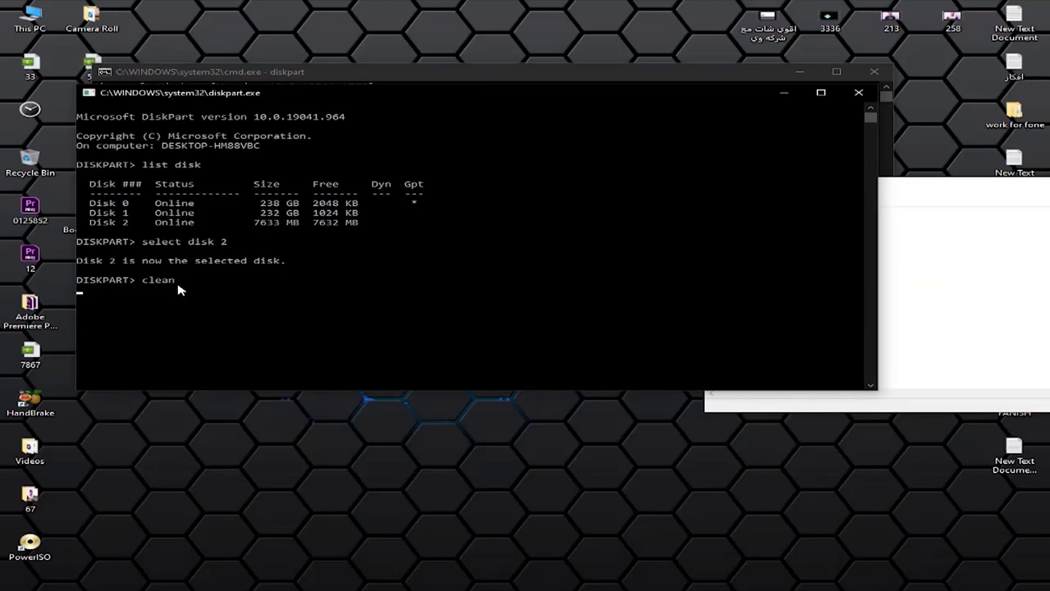
key("Return")
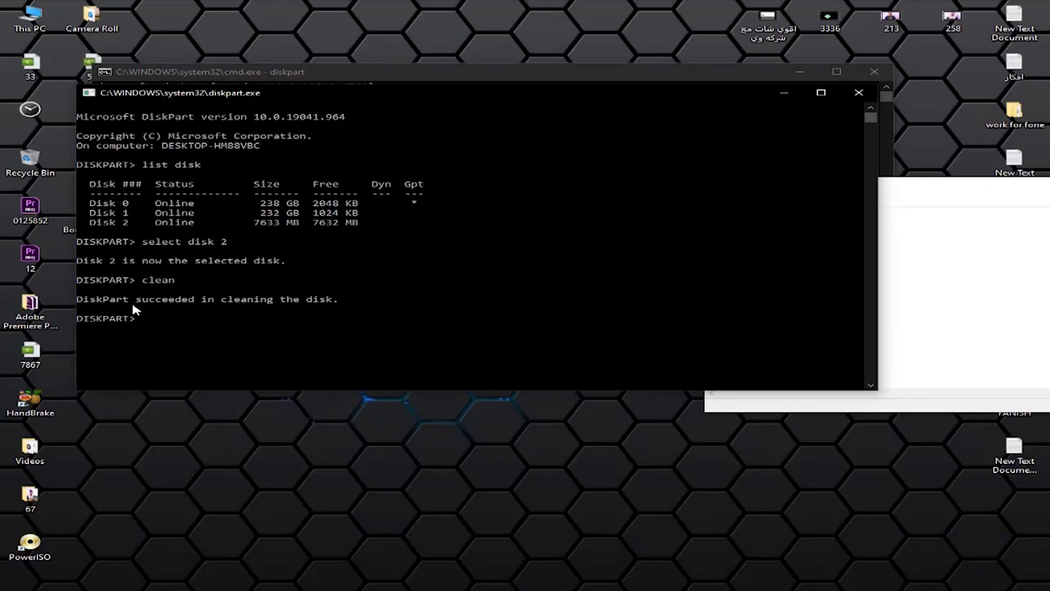
Copy create partion primary from the Notepad list and try to run it in DiskPart.
left_click(965, 274)
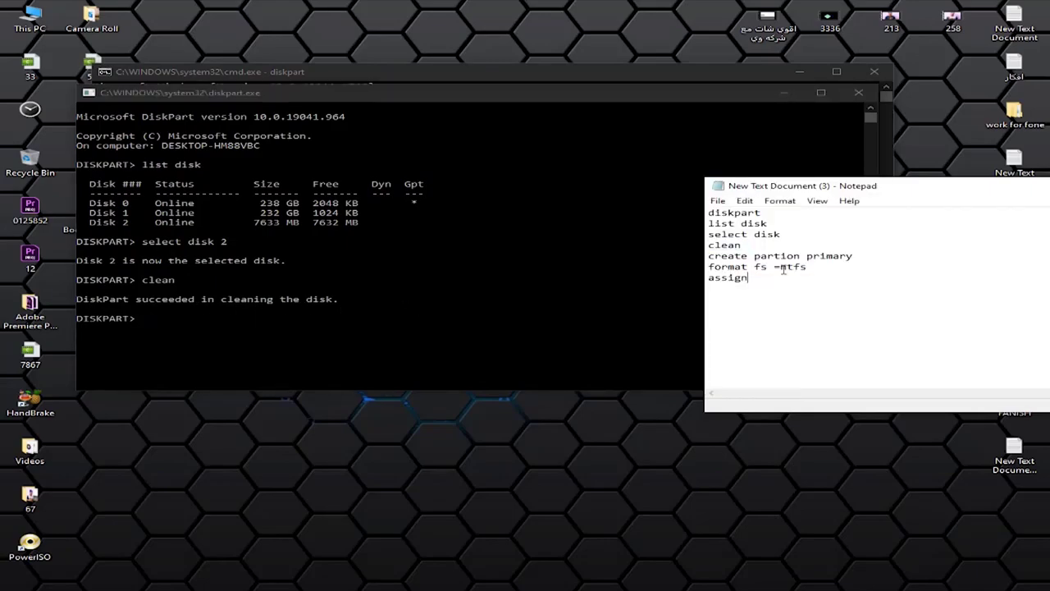
left_click_drag(709, 256, 853, 256)
right_click(710, 256)
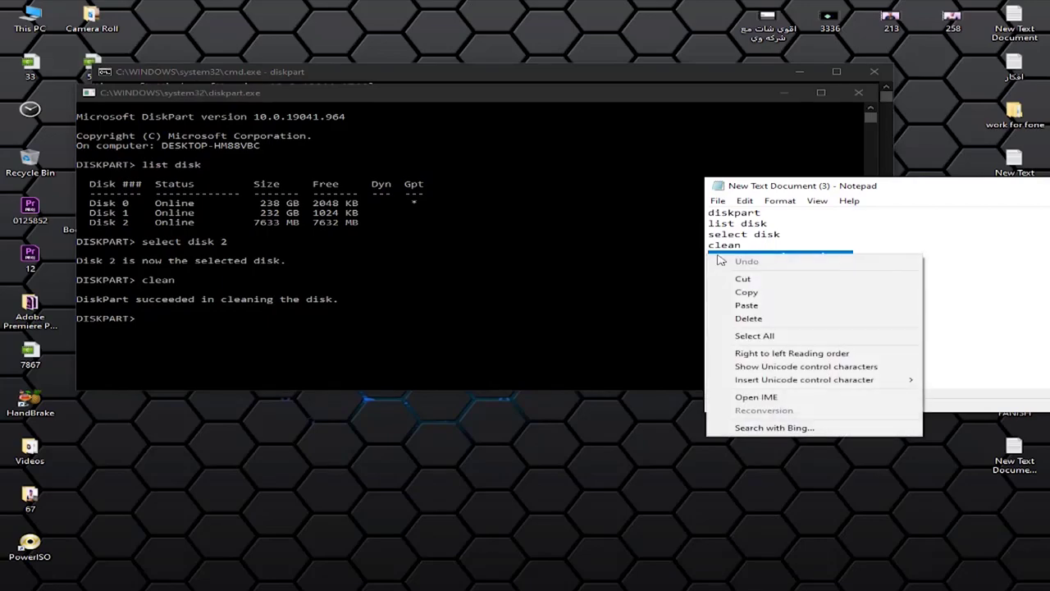
left_click(742, 288)
left_click(138, 332)
right_click(148, 327)
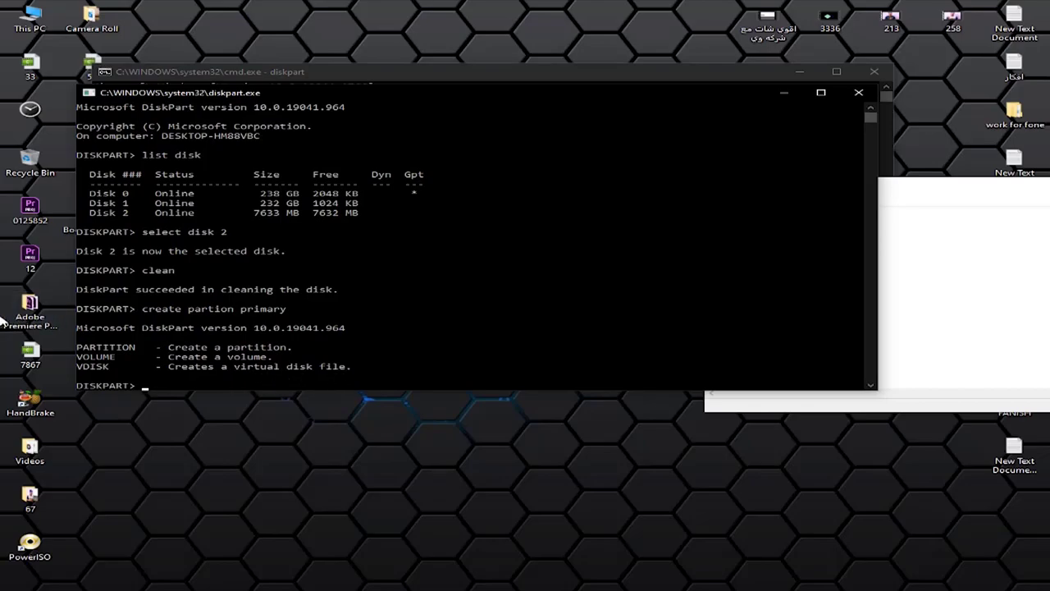
Check the drives listed in This PC for the USB drive and close the window.
double_click(30, 18)
left_click(270, 215)
left_click_drag(474, 309, 196, 210)
left_click_drag(444, 290, 320, 326)
left_click(1028, 7)
Open Disk Management in Computer Management and locate the unallocated space on Disk 2.
right_click(18, 20)
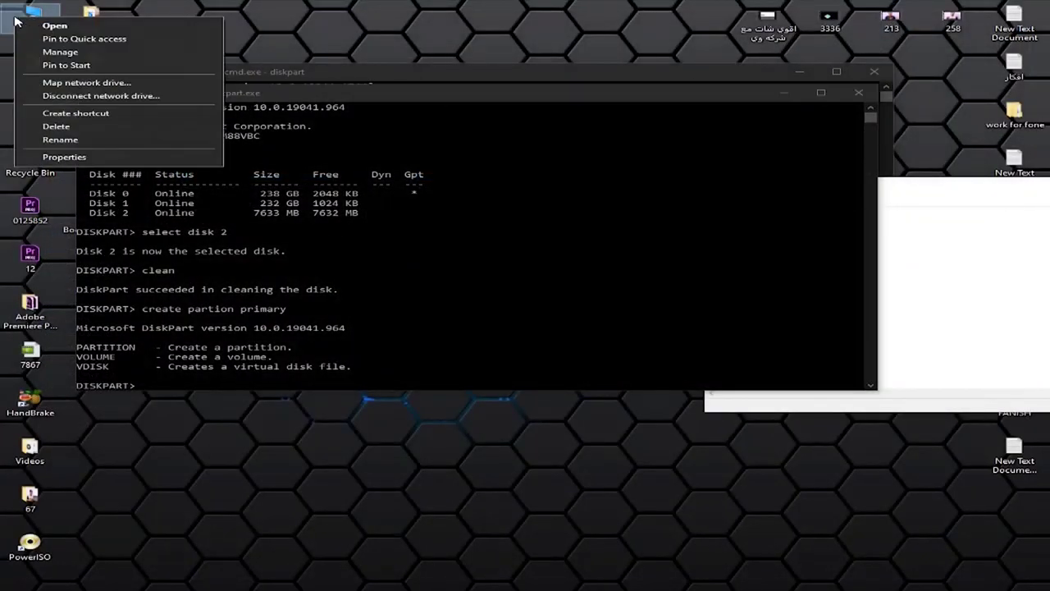
left_click(66, 54)
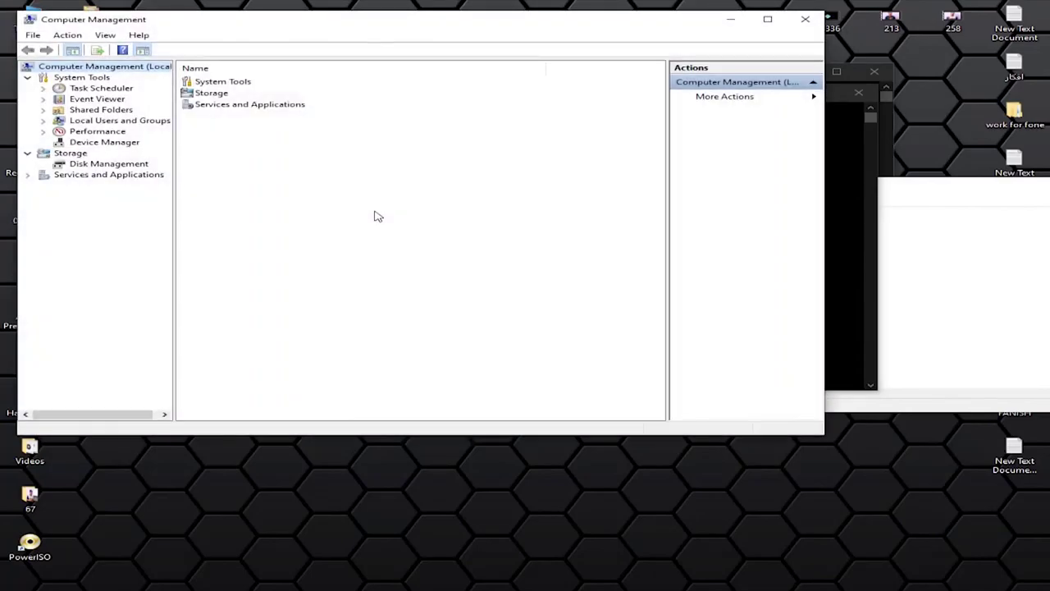
left_click(116, 164)
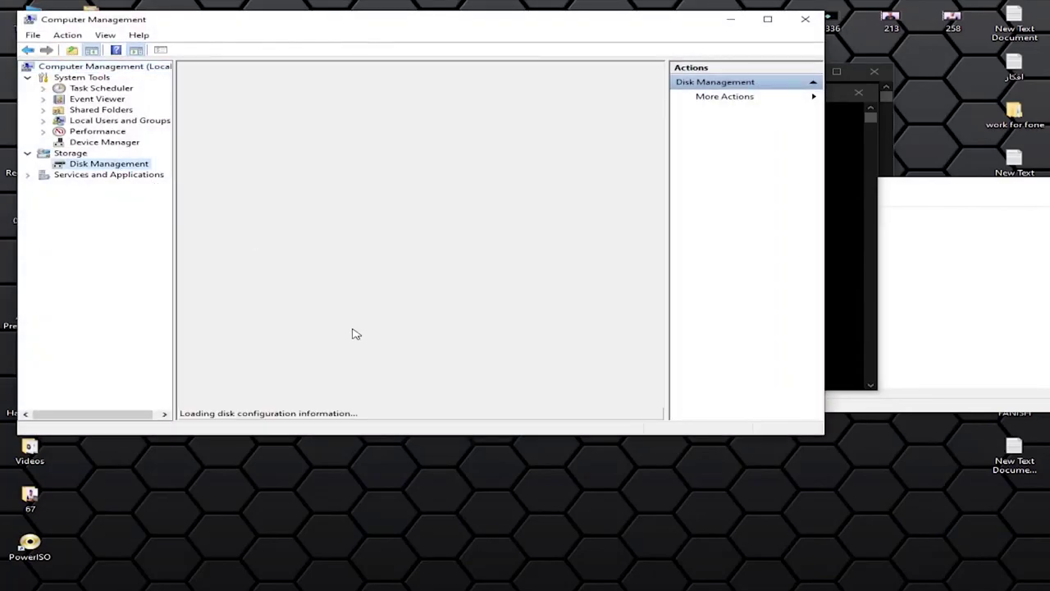
right_click(337, 391)
left_click(277, 403)
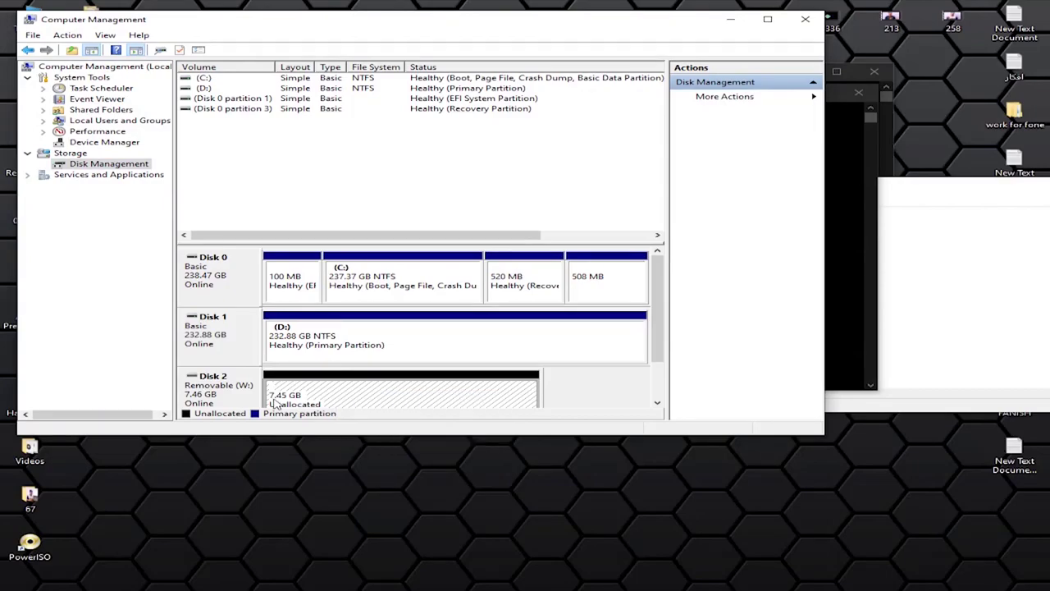
Create a simple volume in Disk 2's unallocated space, keeping drive letter G and the wizard's default settings.
right_click(344, 400)
left_click(365, 403)
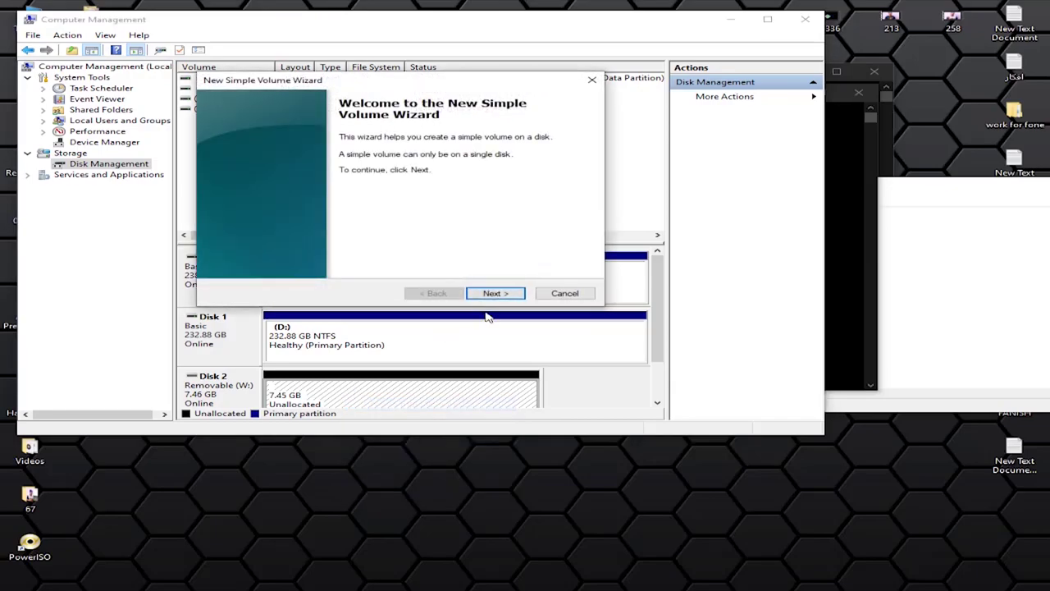
left_click(492, 293)
left_click(493, 294)
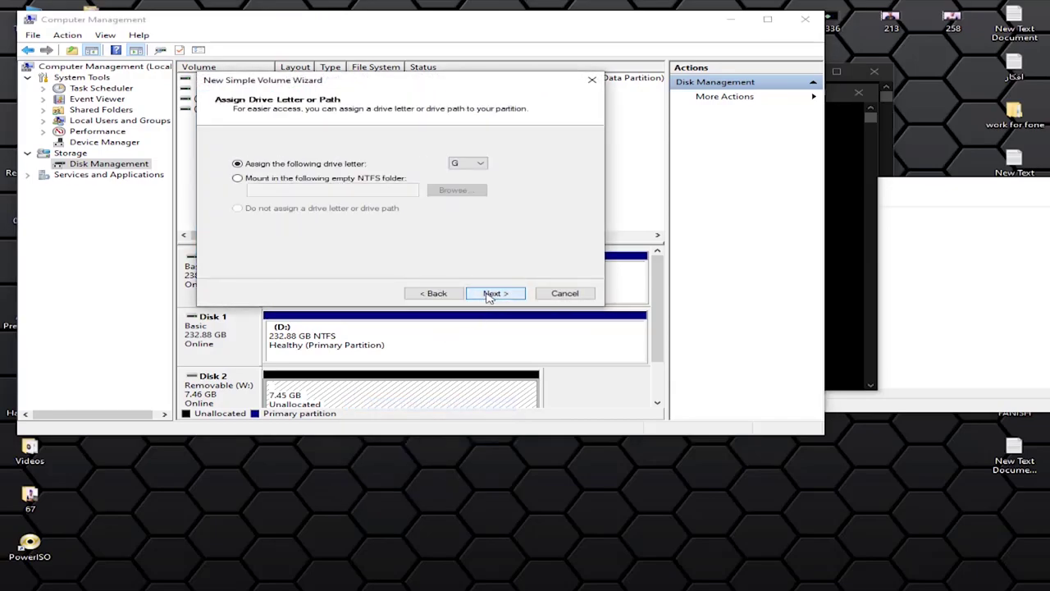
left_click(492, 294)
left_click(492, 294)
left_click(492, 293)
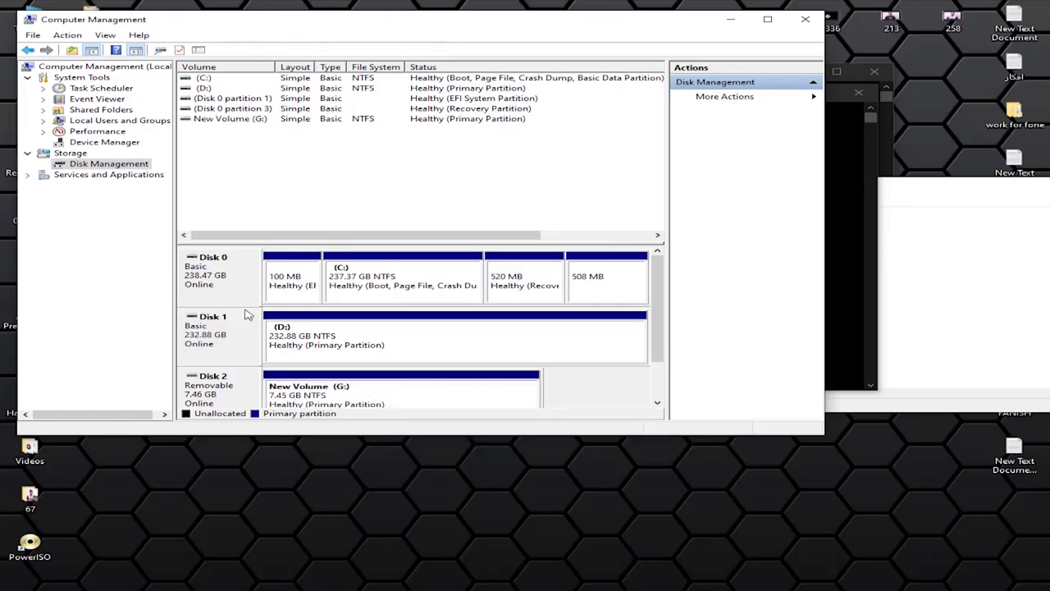
Check the drives in This PC for New Volume (G:) and close the window.
left_click(39, 9)
double_click(40, 10)
left_click_drag(332, 313, 237, 230)
right_click(348, 245)
left_click(457, 294)
left_click_drag(522, 333, 246, 214)
left_click(383, 281)
key("alt+F4")
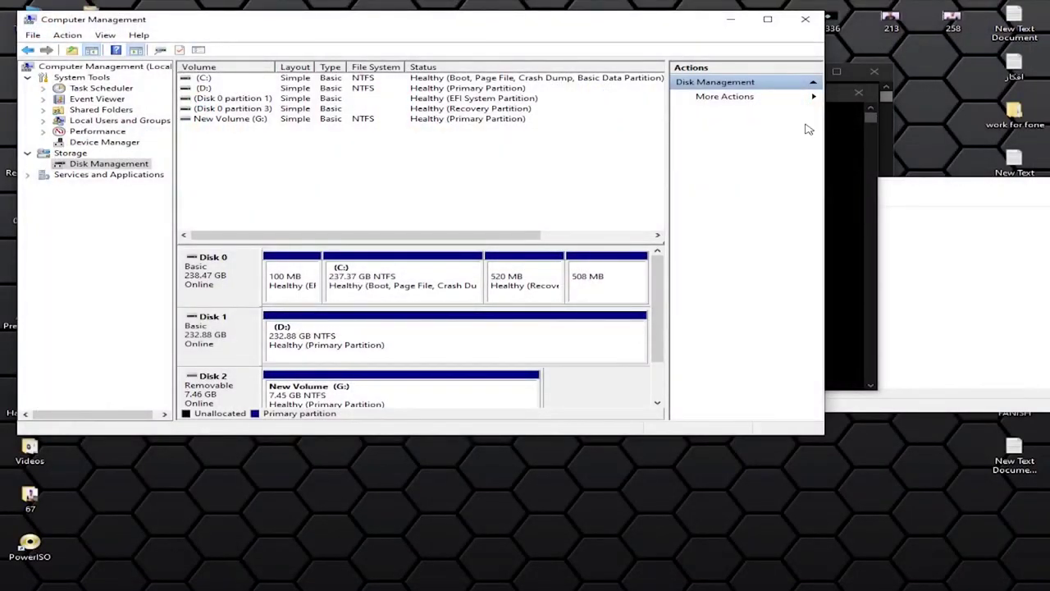
Close Computer Management, DiskPart, Command Prompt and the Notepad command list, and refresh the desktop.
left_click(805, 19)
left_click(861, 92)
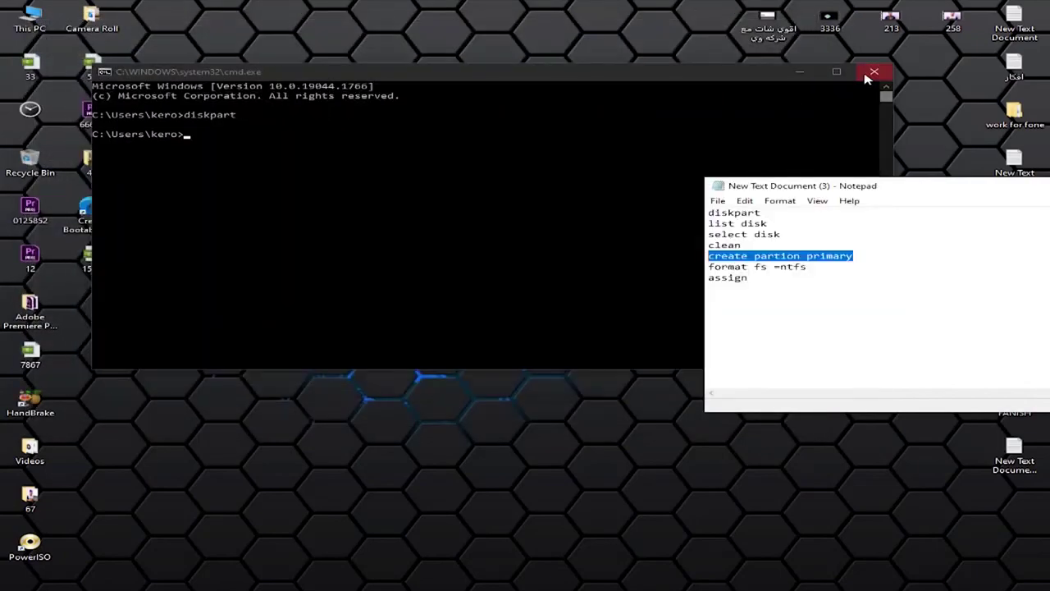
left_click(871, 73)
left_click_drag(886, 197, 589, 212)
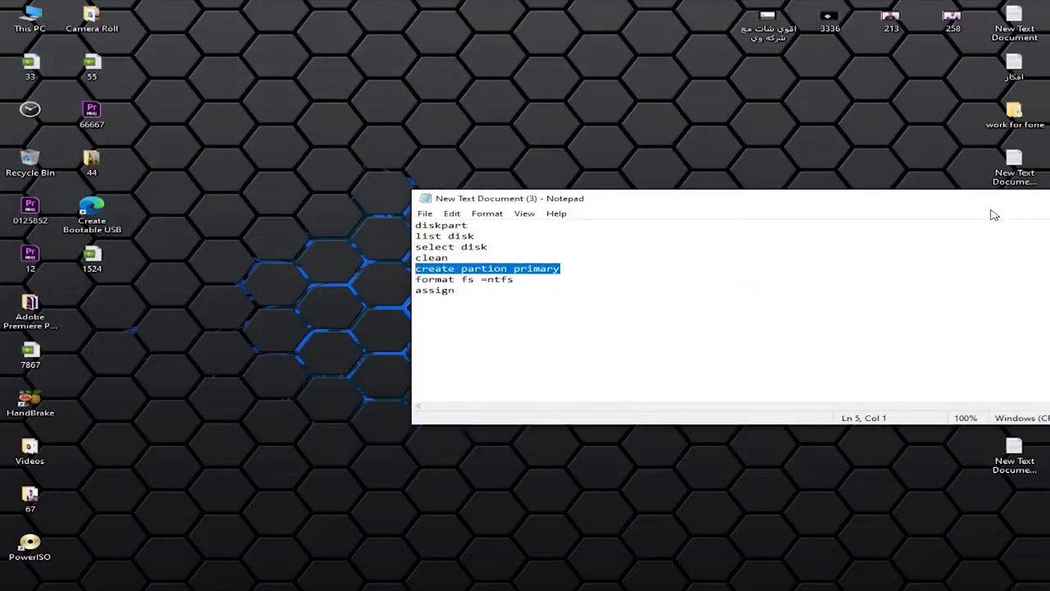
left_click_drag(878, 192, 575, 205)
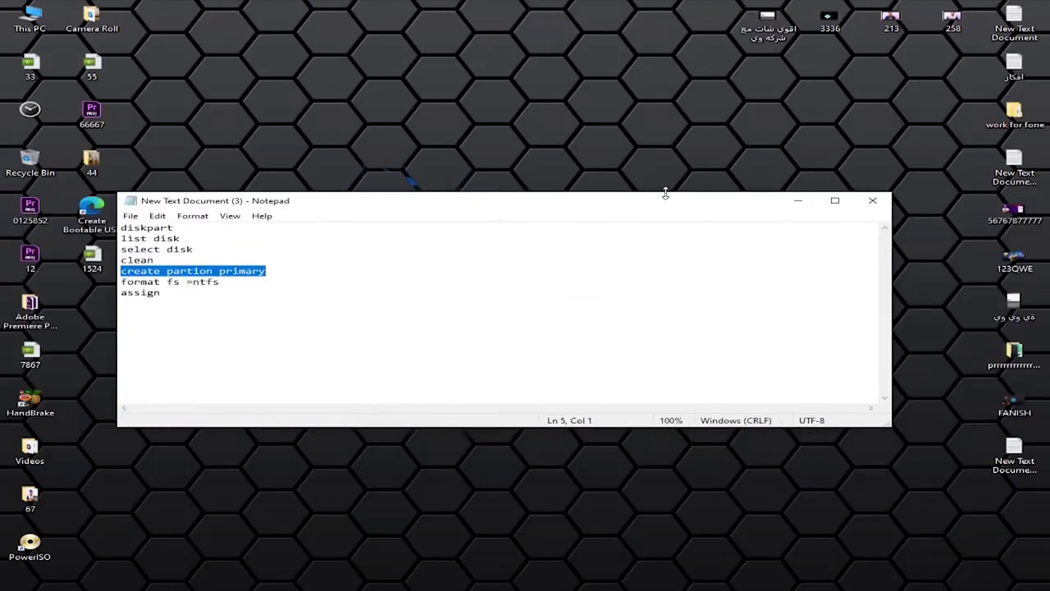
left_click(875, 200)
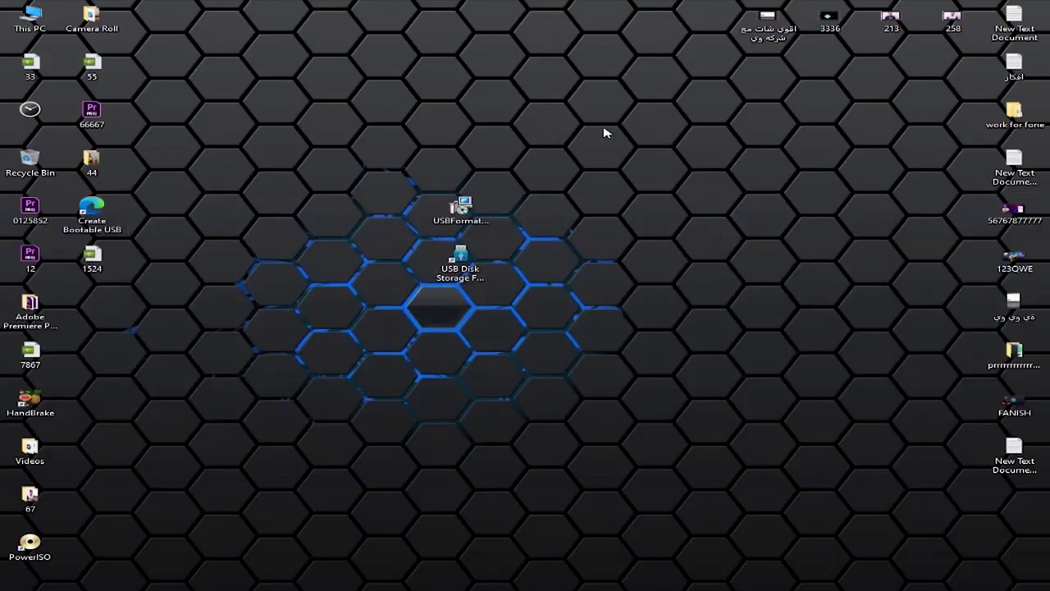
right_click(605, 128)
left_click(644, 167)
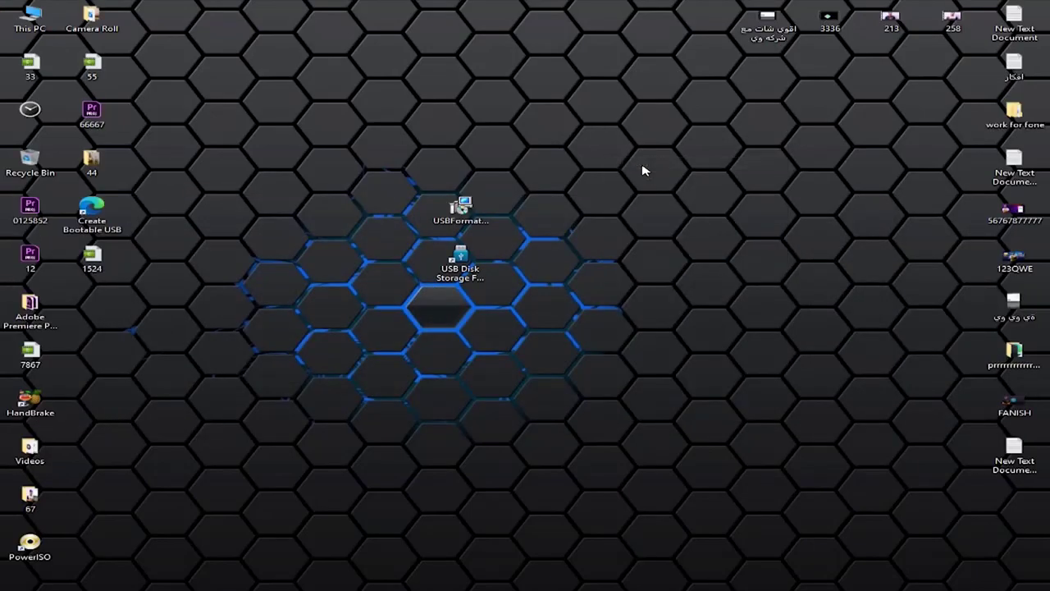